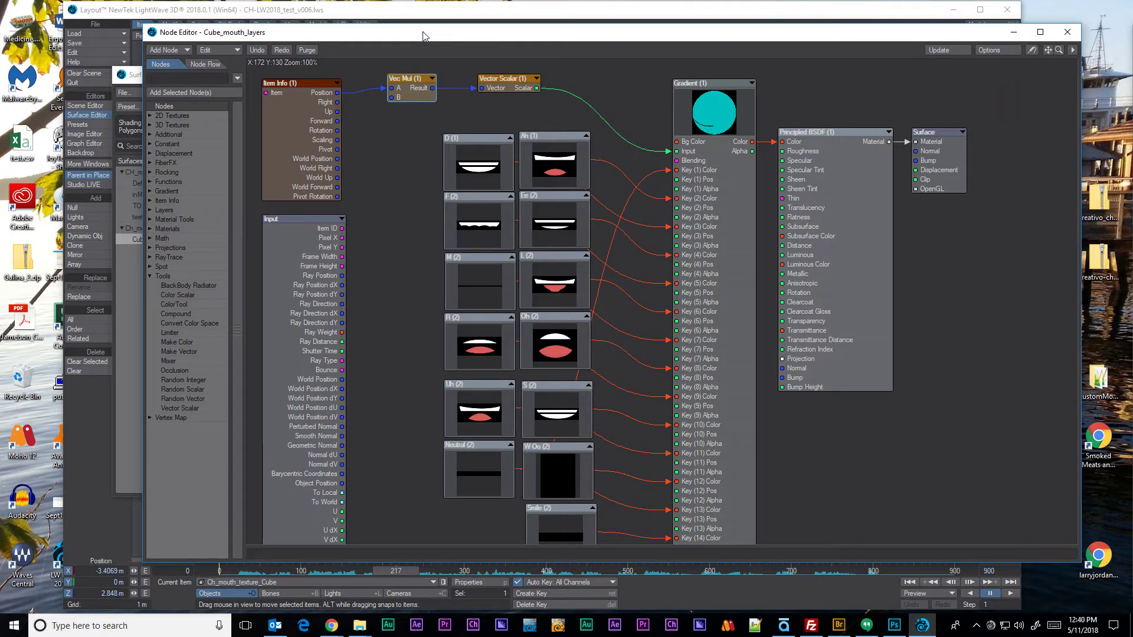
- Line up the Vec Mul and Vector Scalar nodes in a row between the Item Info and Gradient nodes
{"action": "left_click_drag", "start_coordinate": [420, 35], "coordinate": [381, 40]}
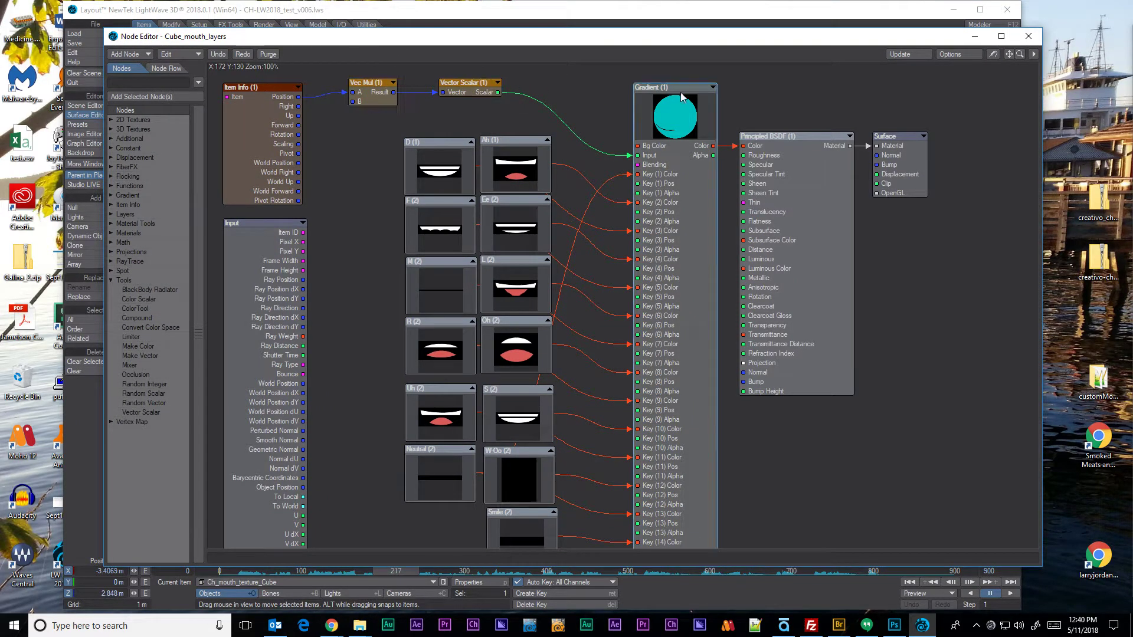
{"action": "mouse_move", "coordinate": [355, 99]}
{"action": "left_mouse_down"}
{"action": "mouse_move", "coordinate": [354, 126]}
{"action": "mouse_move", "coordinate": [354, 106]}
{"action": "left_mouse_up"}
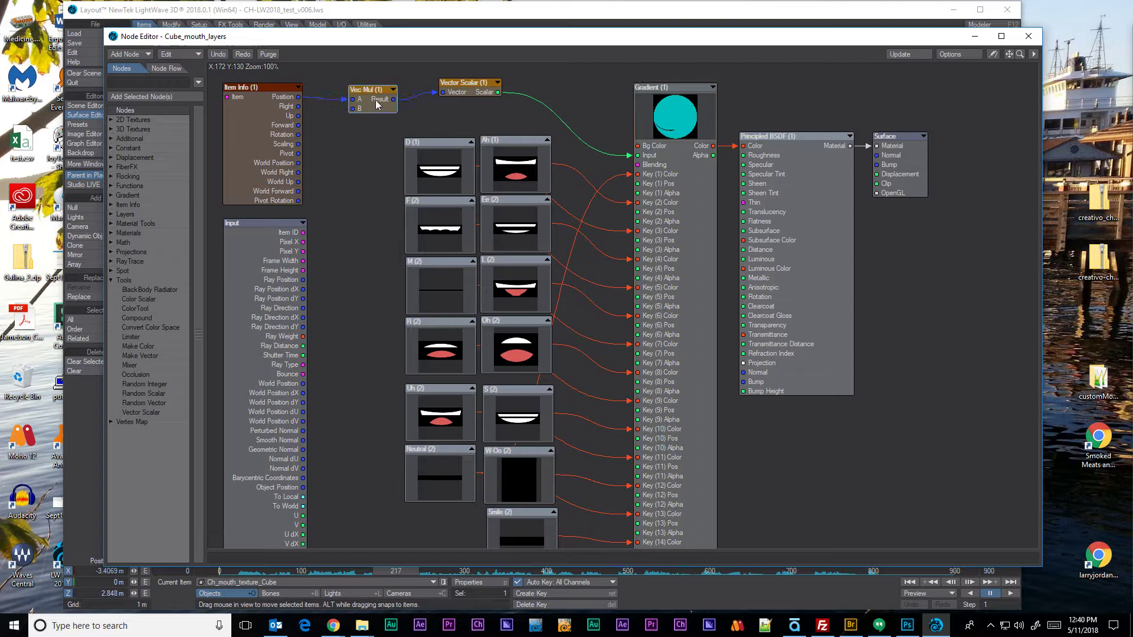
{"action": "left_click_drag", "start_coordinate": [456, 97], "coordinate": [460, 117]}
{"action": "left_click_drag", "start_coordinate": [375, 103], "coordinate": [365, 101]}
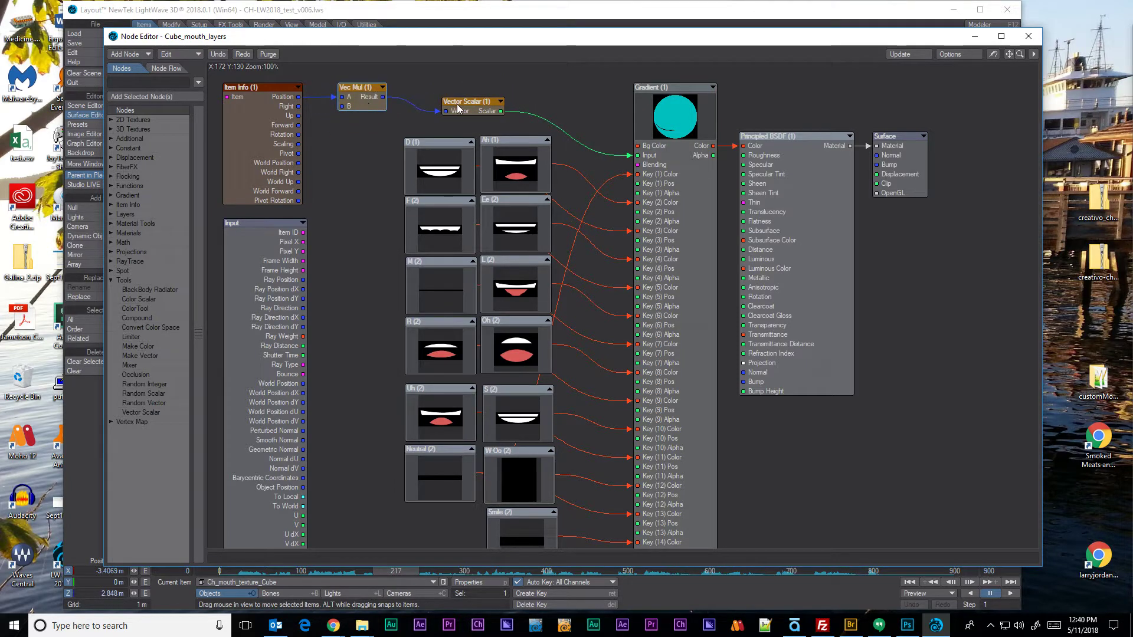
{"action": "left_click_drag", "start_coordinate": [458, 105], "coordinate": [459, 86]}
{"action": "left_click_drag", "start_coordinate": [365, 101], "coordinate": [368, 99]}
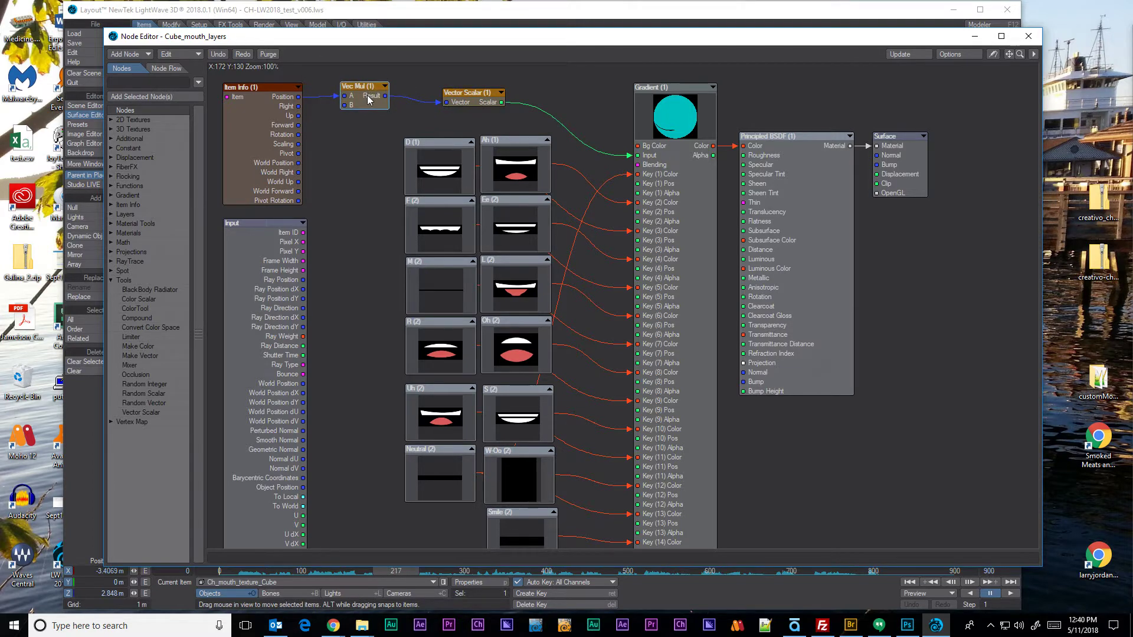
- Rename the Vector Scalar node to "Select a channel to use"
{"action": "right_click", "coordinate": [479, 98]}
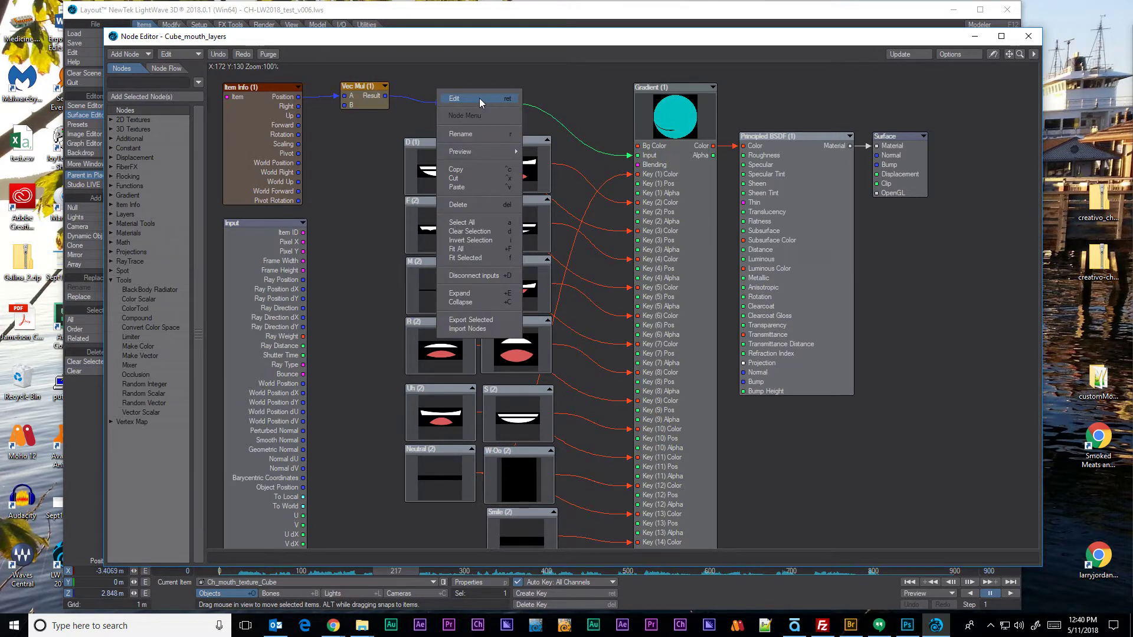
{"action": "left_click", "coordinate": [501, 135]}
{"action": "left_click_drag", "start_coordinate": [400, 87], "coordinate": [449, 239]}
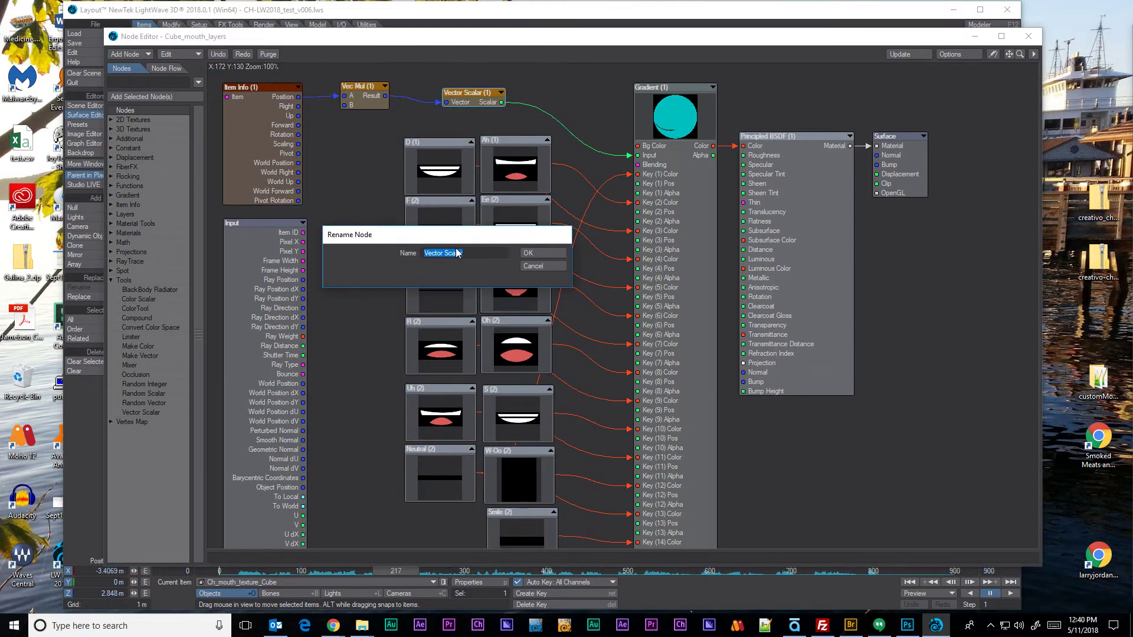
{"action": "type", "text": "Select"}
{"action": "type", "text": "a channel to use"}
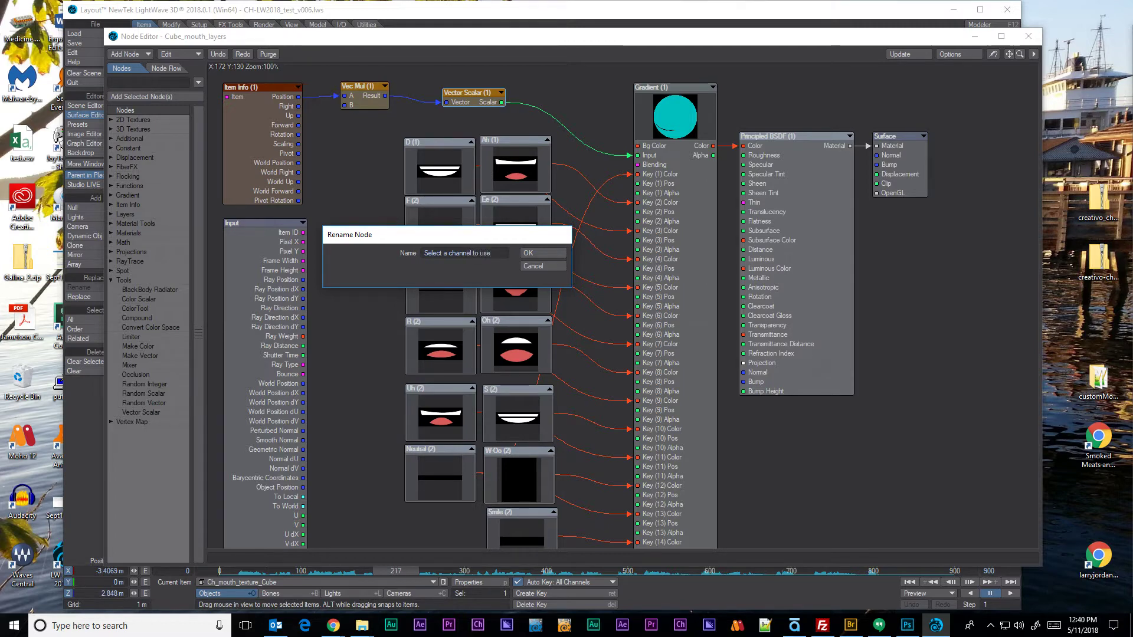
{"action": "key", "text": "Return"}
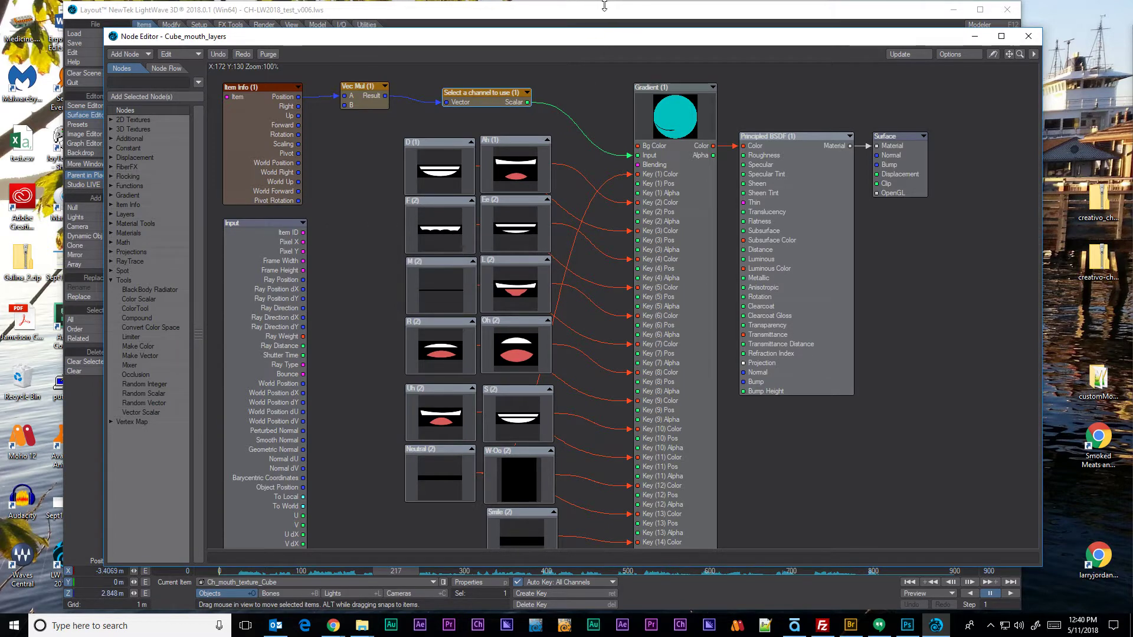
- Align the renamed channel node with Vec Mul and give it the comment "Pick which channel to convert into the selector scalar"
{"action": "left_click_drag", "start_coordinate": [503, 101], "coordinate": [511, 95]}
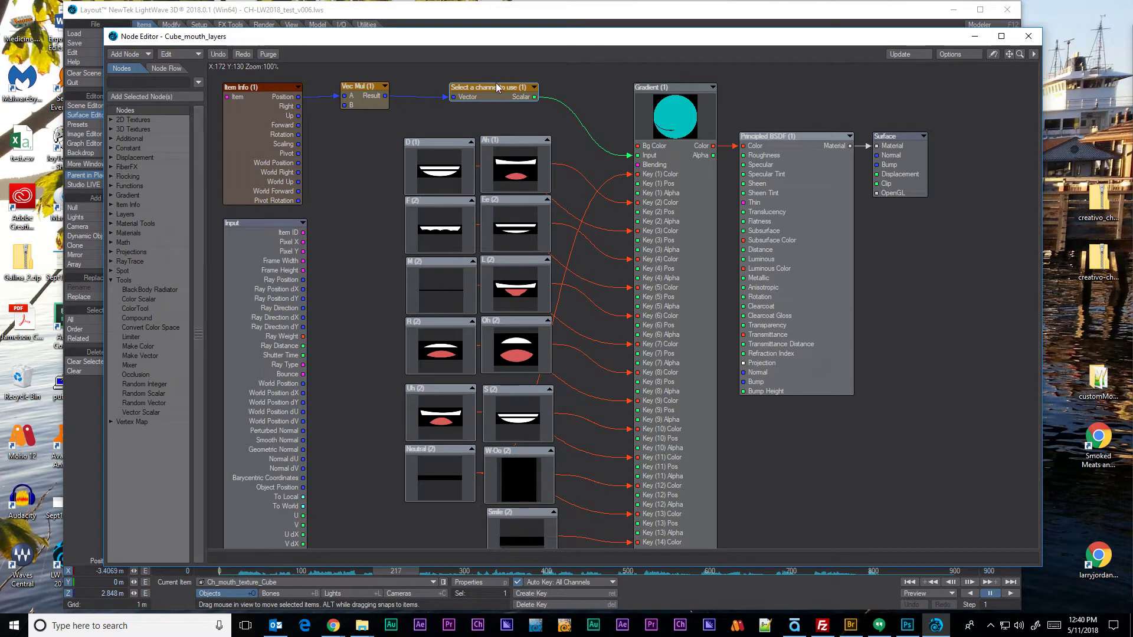
{"action": "left_click_drag", "start_coordinate": [499, 89], "coordinate": [495, 89]}
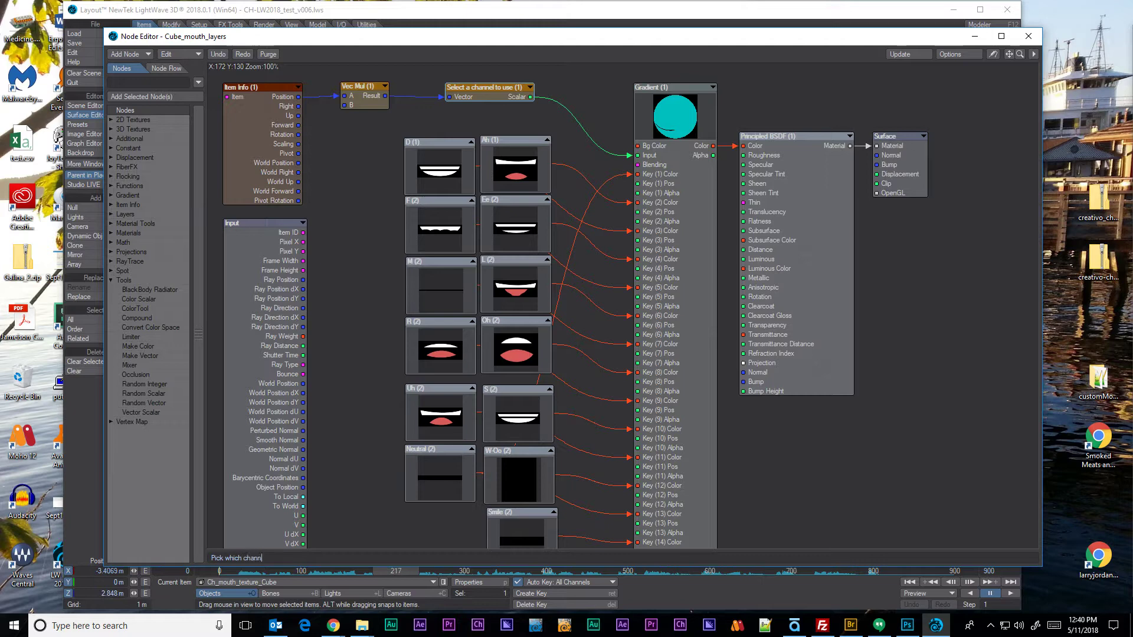
{"action": "type", "text": "el to convert into the selector scalar"}
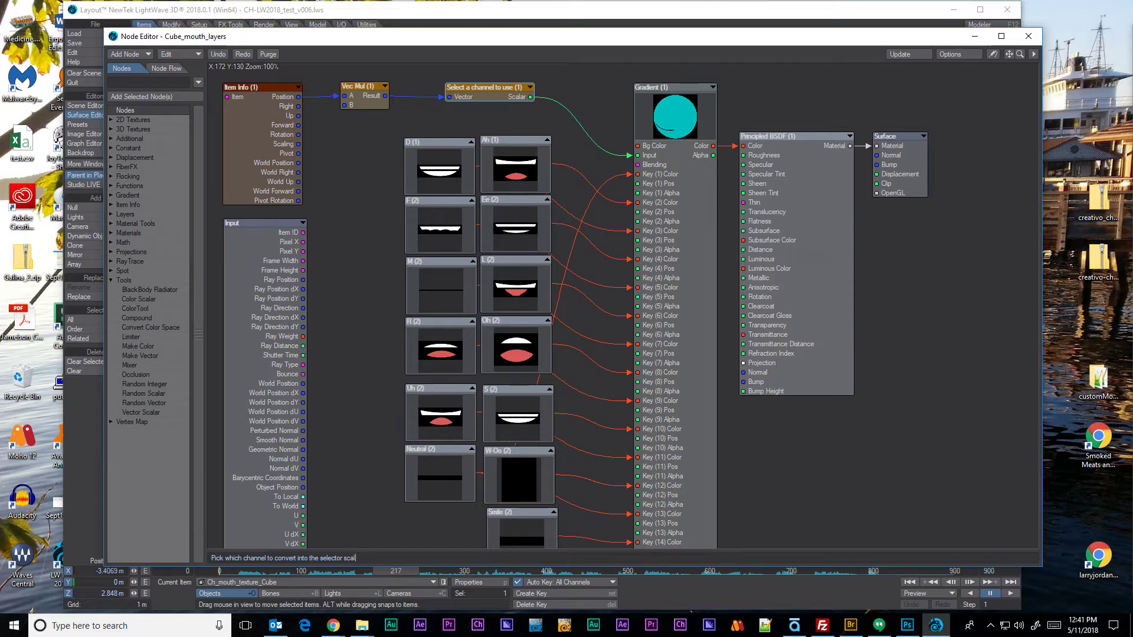
{"action": "left_click", "coordinate": [489, 116]}
{"action": "left_click", "coordinate": [366, 91]}
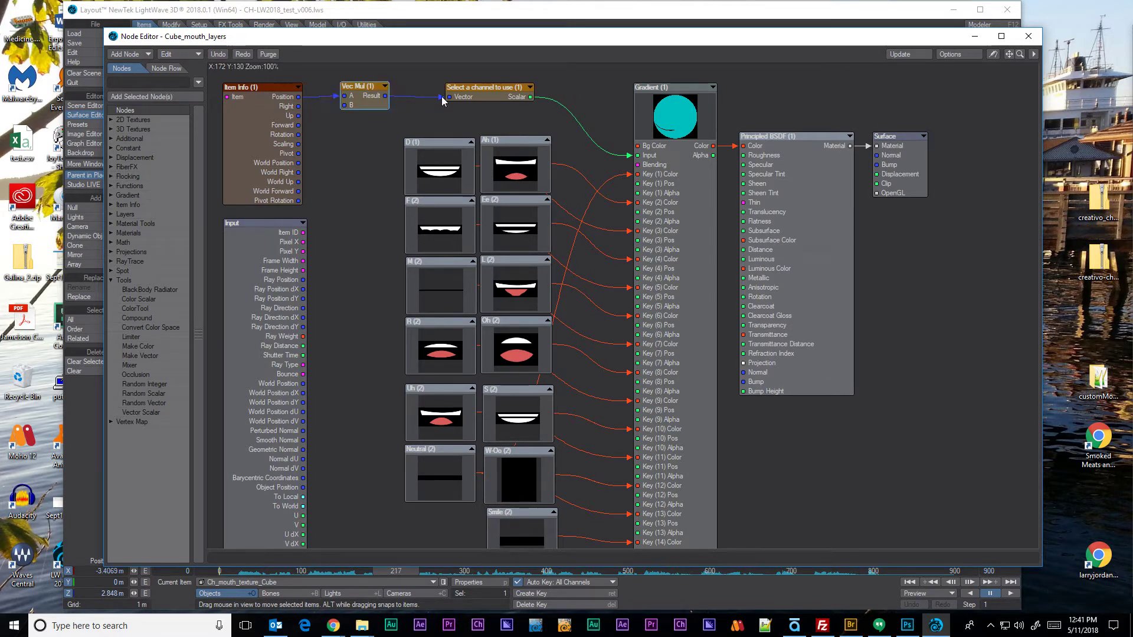
{"action": "left_click", "coordinate": [486, 99]}
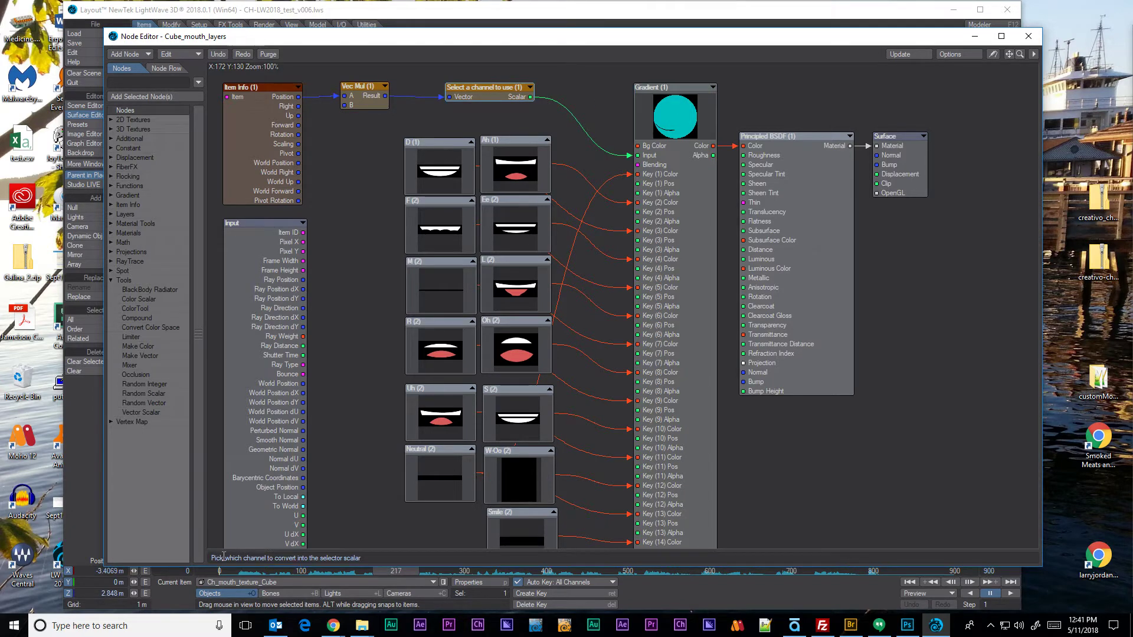
{"action": "left_click_drag", "start_coordinate": [224, 556], "coordinate": [398, 551]}
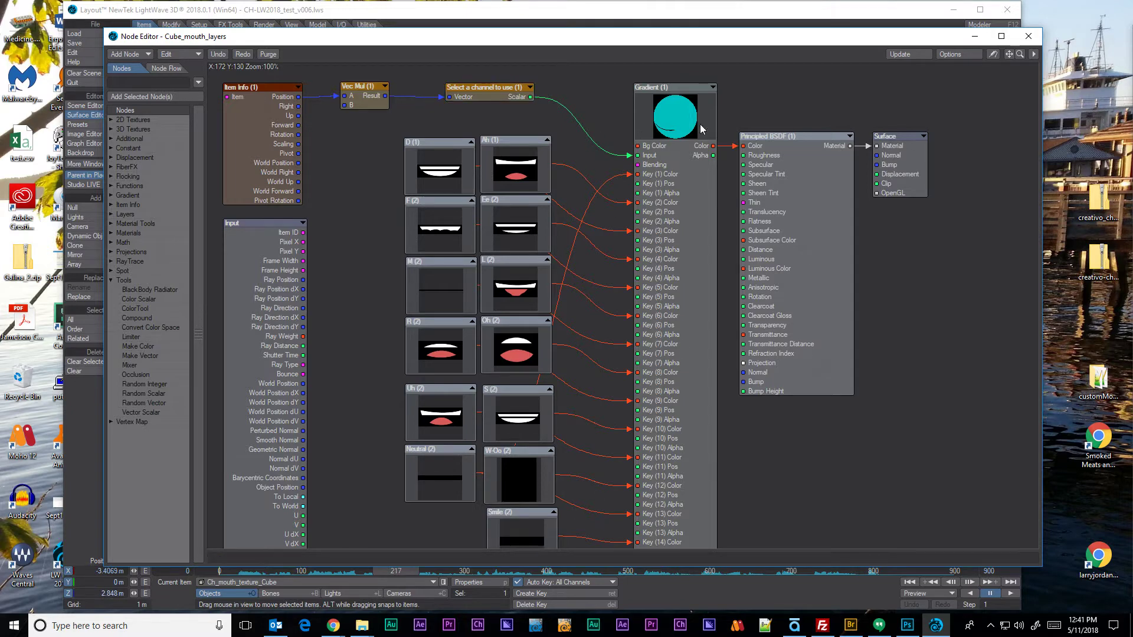
- Reposition the Gradient node closer to the mouth image nodes
{"action": "left_click_drag", "start_coordinate": [700, 117], "coordinate": [699, 106]}
{"action": "right_click", "coordinate": [659, 166]}
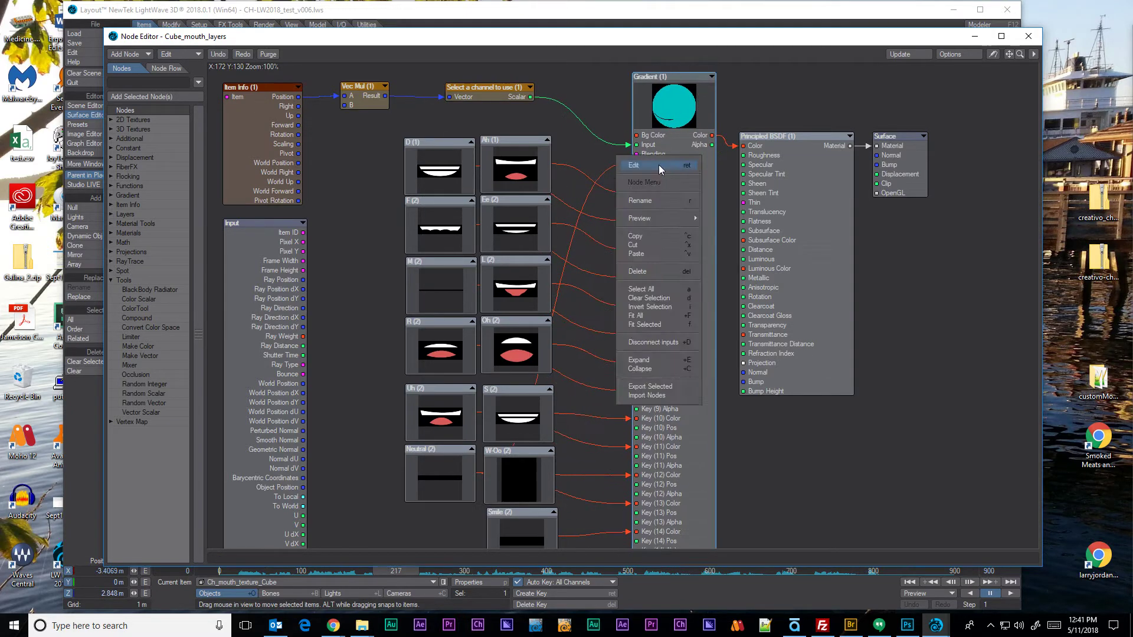
{"action": "mouse_move", "coordinate": [652, 222]}
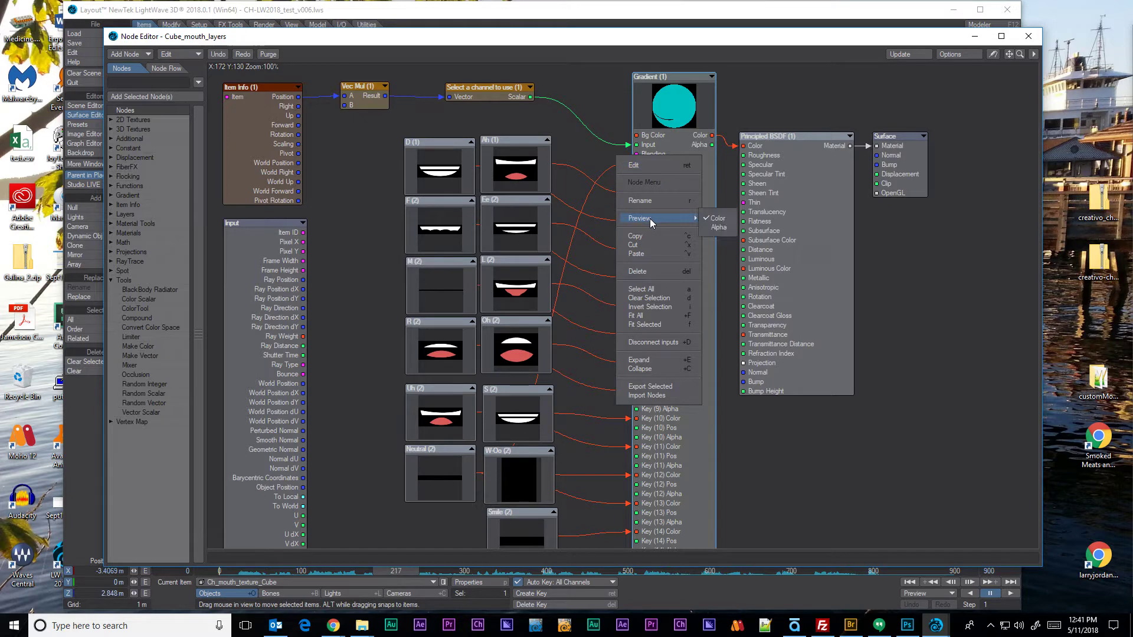
{"action": "left_click", "coordinate": [782, 458]}
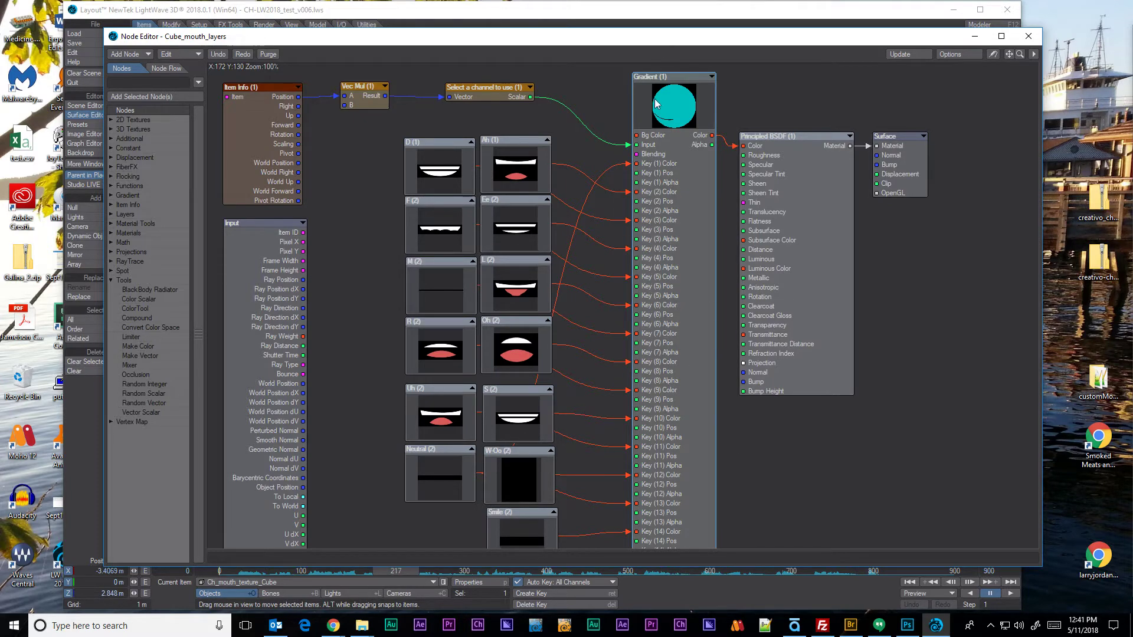
{"action": "left_click_drag", "start_coordinate": [657, 105], "coordinate": [658, 101]}
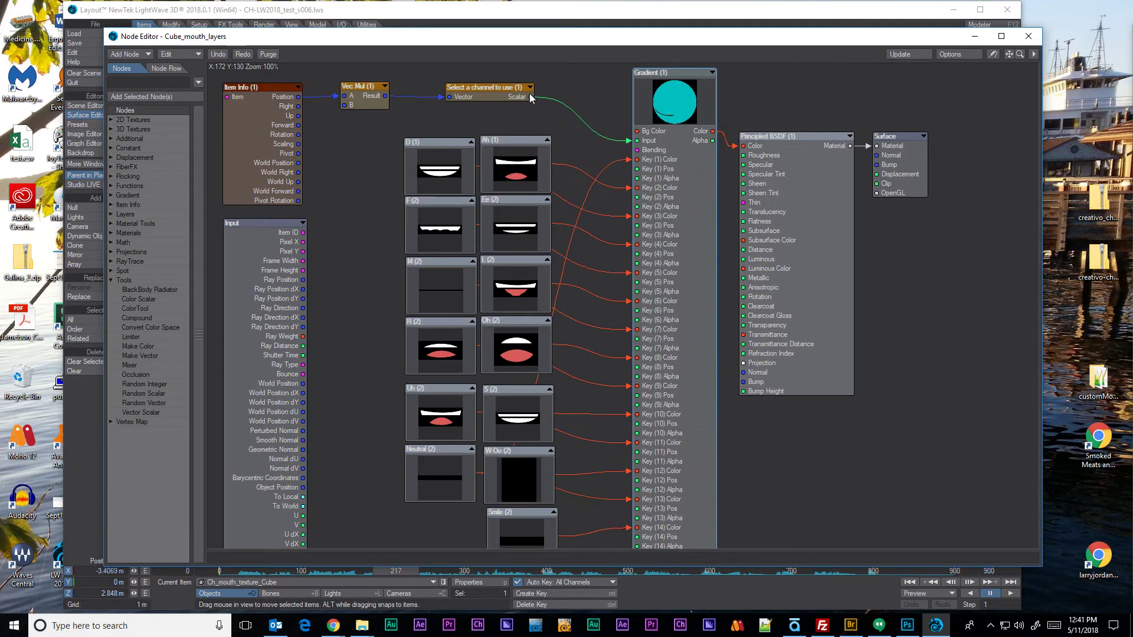
{"action": "left_click_drag", "start_coordinate": [402, 127], "coordinate": [525, 473]}
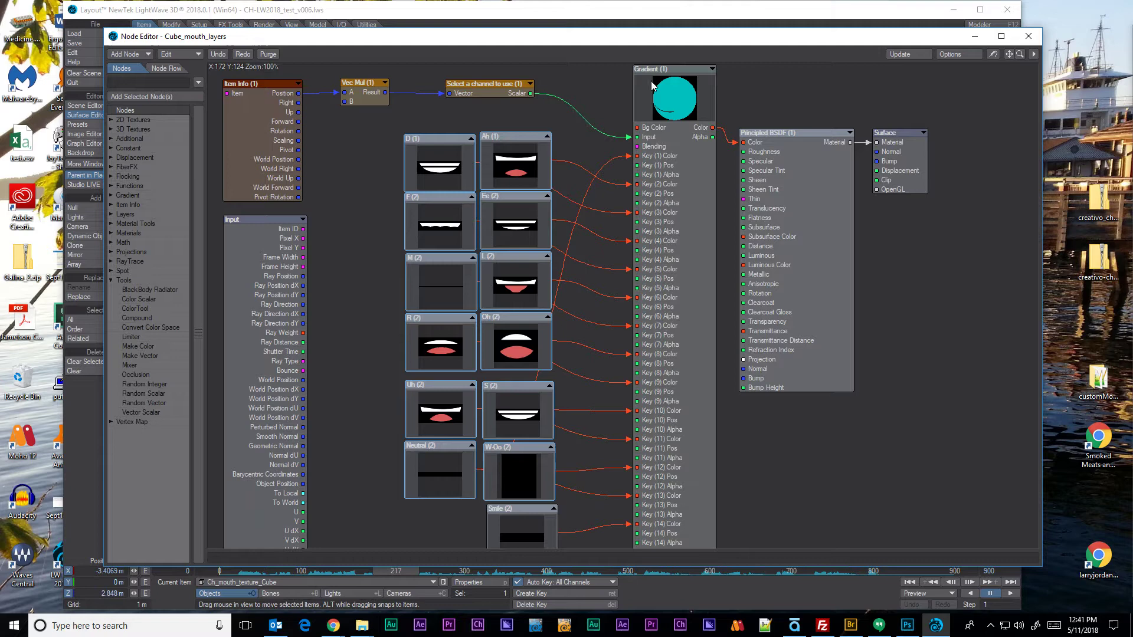
{"action": "left_click_drag", "start_coordinate": [661, 97], "coordinate": [636, 113]}
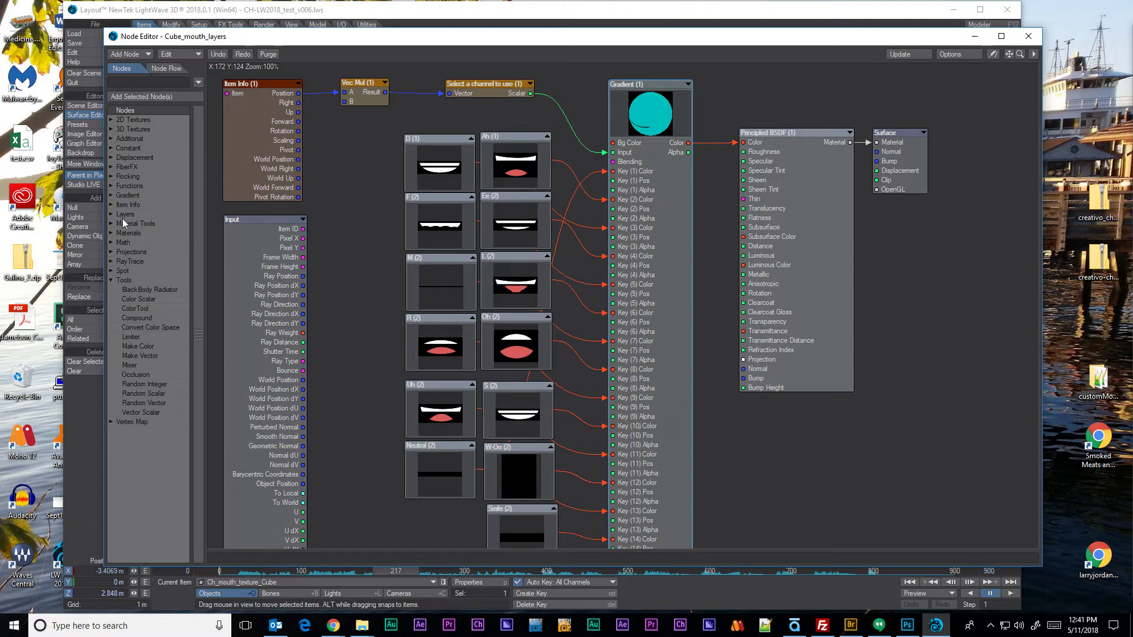
- Add a Compound node from the Tools category and place it between the channel selector and Gradient nodes
{"action": "left_click", "coordinate": [132, 319]}
{"action": "double_click", "coordinate": [134, 319]}
{"action": "left_click_drag", "start_coordinate": [609, 315], "coordinate": [564, 93]}
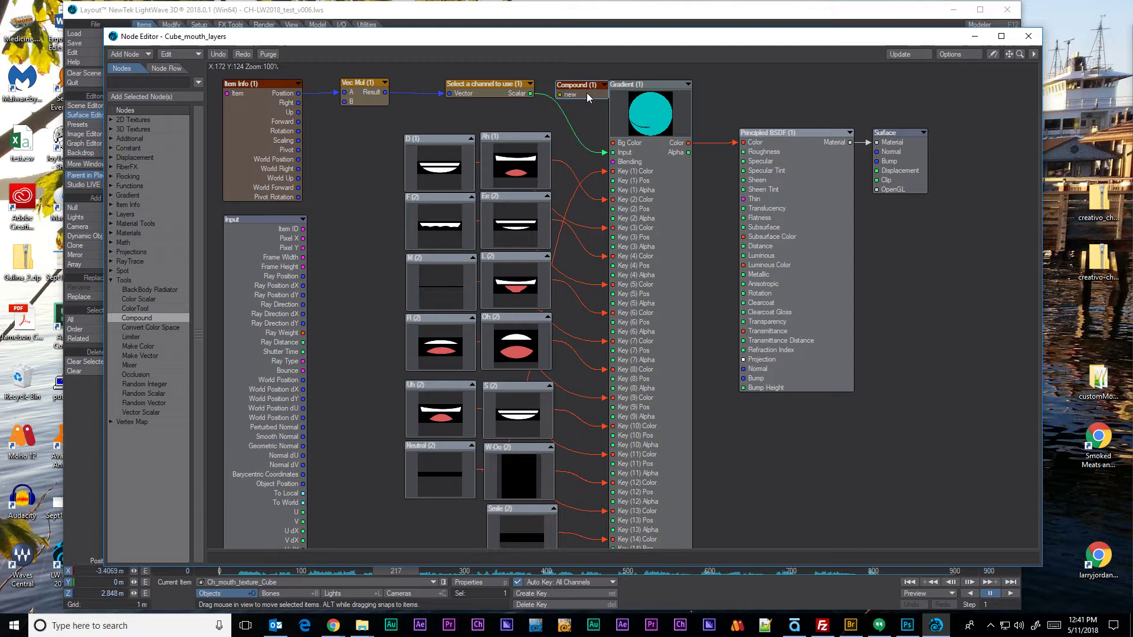
- Connect the Ah node's Color output to the Compound node's new input, keeping the Compound beside the Gradient node
{"action": "left_click", "coordinate": [548, 137]}
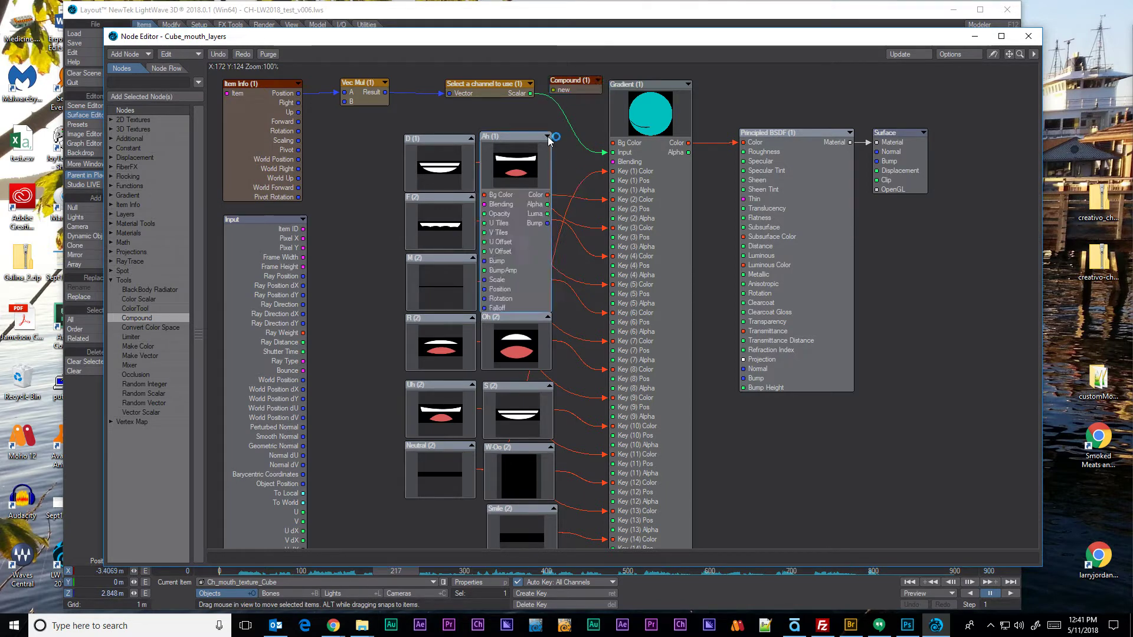
{"action": "left_click", "coordinate": [547, 195]}
{"action": "left_click_drag", "start_coordinate": [517, 144], "coordinate": [538, 139]}
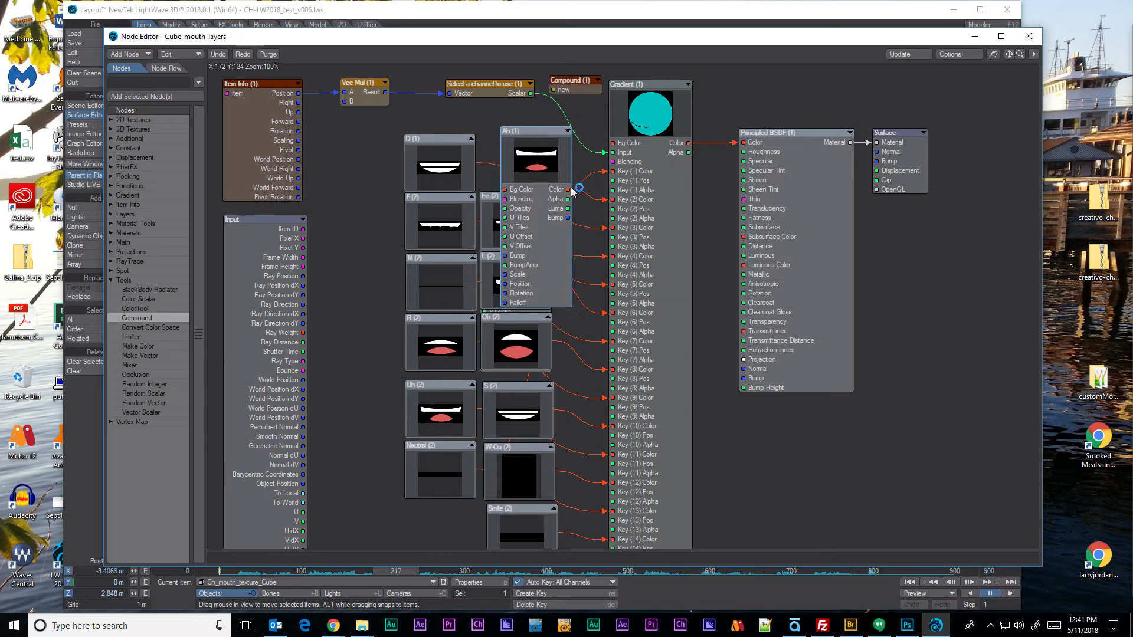
{"action": "left_click_drag", "start_coordinate": [569, 190], "coordinate": [576, 70]}
{"action": "left_click_drag", "start_coordinate": [543, 145], "coordinate": [527, 142]}
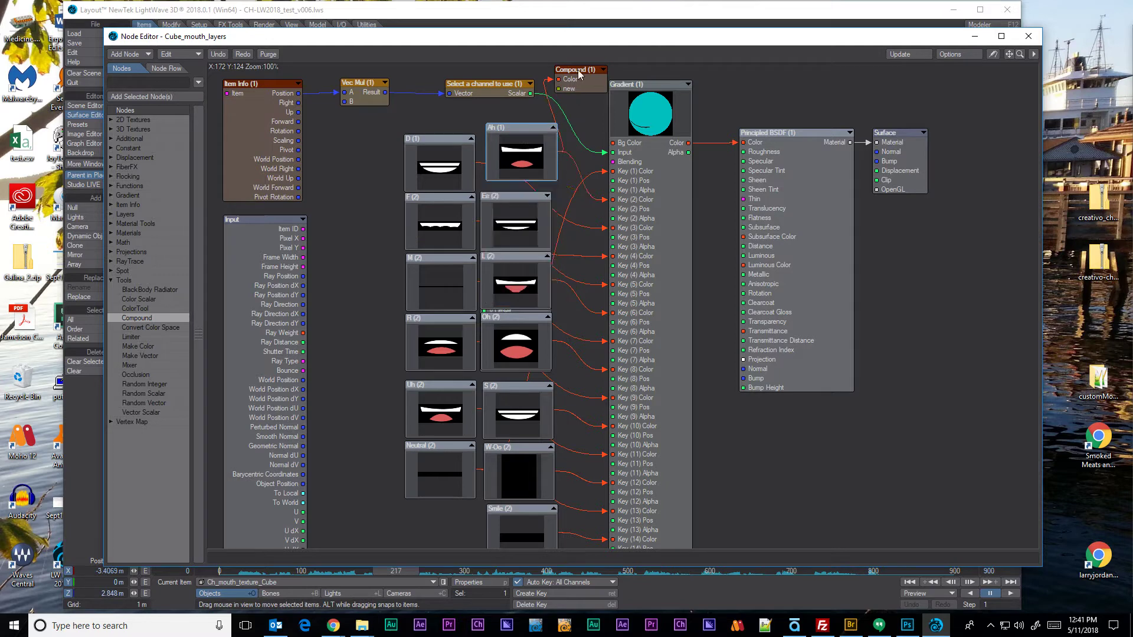
{"action": "left_click_drag", "start_coordinate": [580, 67], "coordinate": [581, 91]}
- Copy the mouth image nodes and the Gradient node into the Compound node's internal network
{"action": "left_click", "coordinate": [650, 122]}
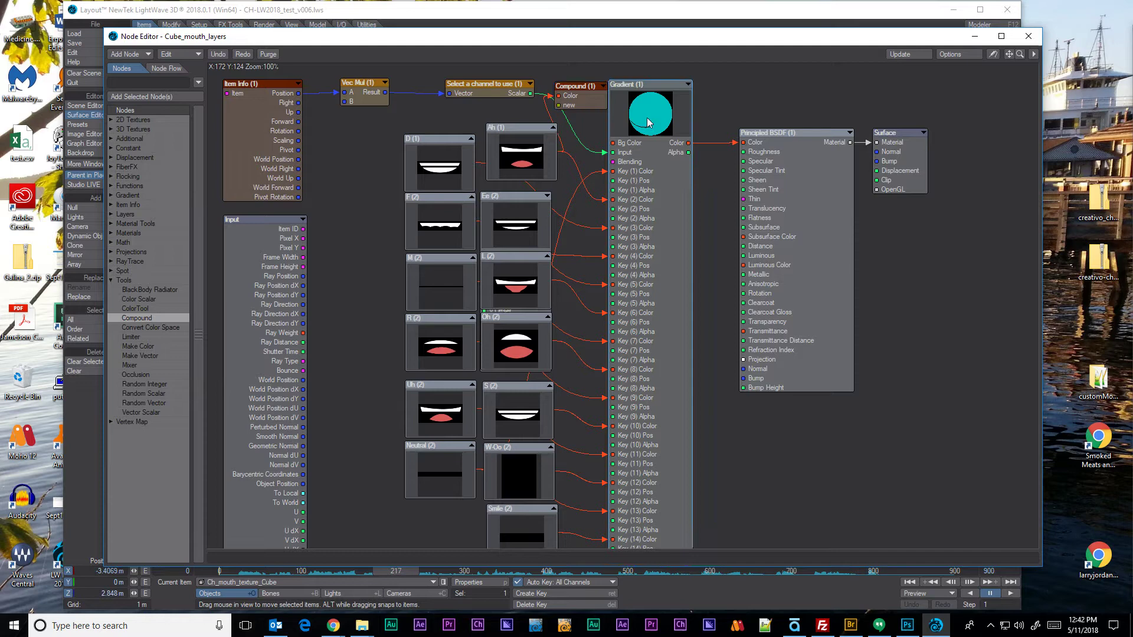
{"action": "left_click_drag", "start_coordinate": [387, 147], "coordinate": [678, 543]}
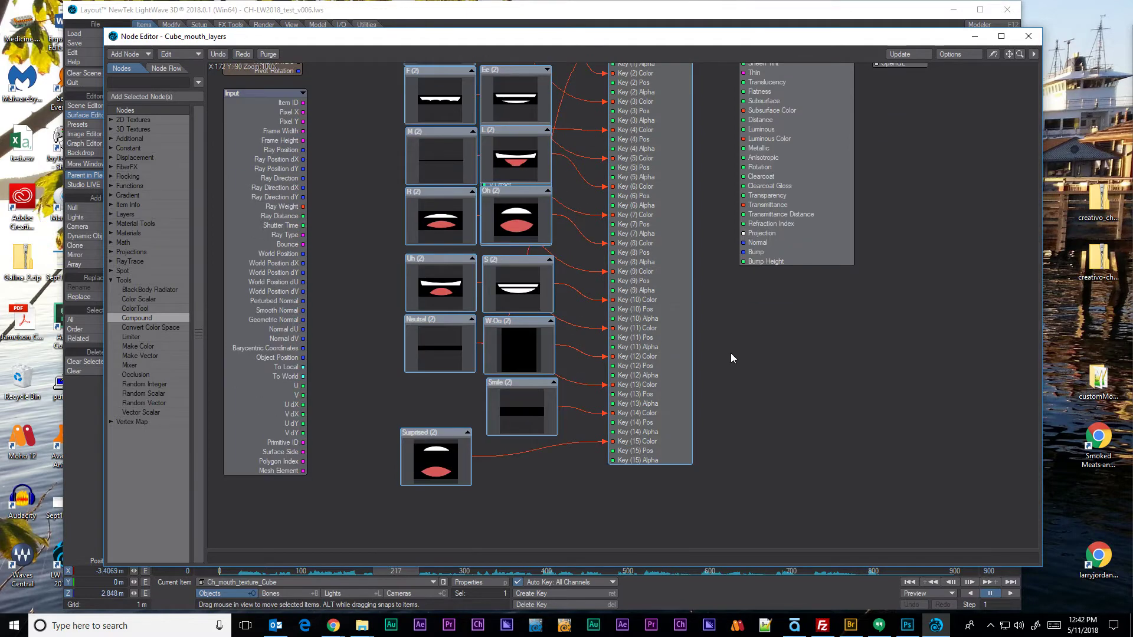
{"action": "scroll", "coordinate": [731, 354], "scroll_direction": "up", "scroll_amount": 5}
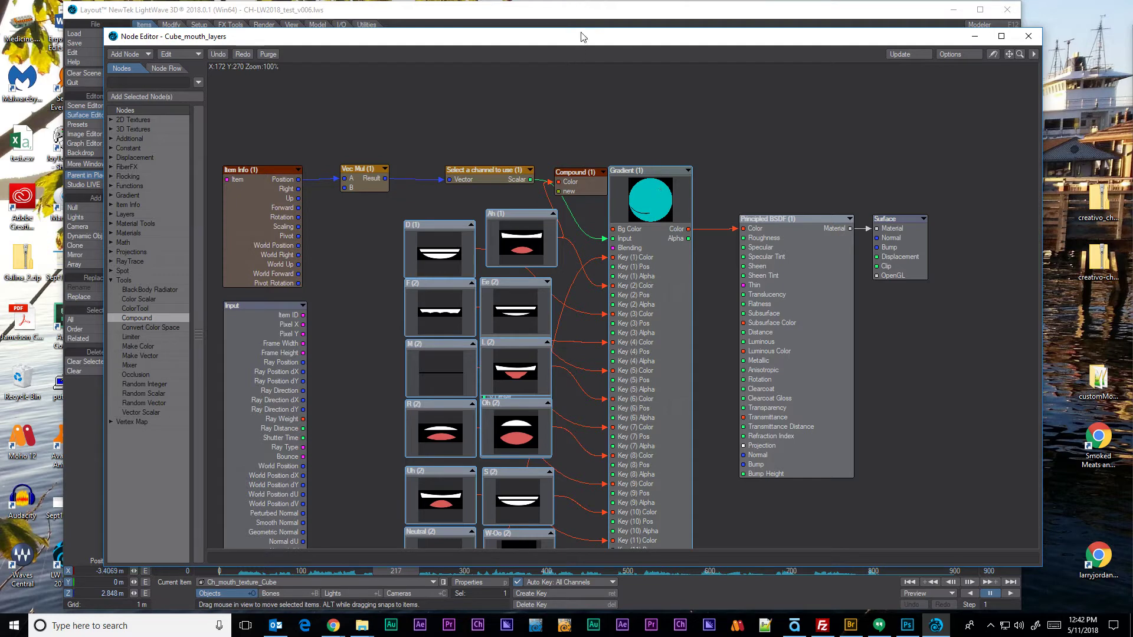
{"action": "right_click", "coordinate": [653, 193]}
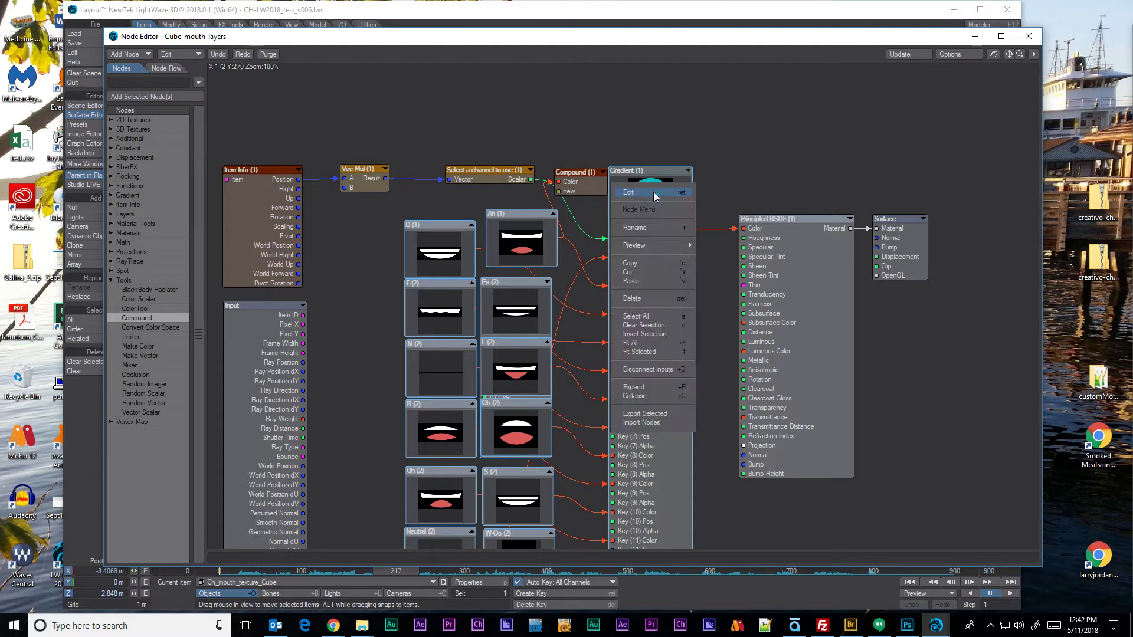
{"action": "left_click", "coordinate": [580, 190]}
{"action": "double_click", "coordinate": [579, 192]}
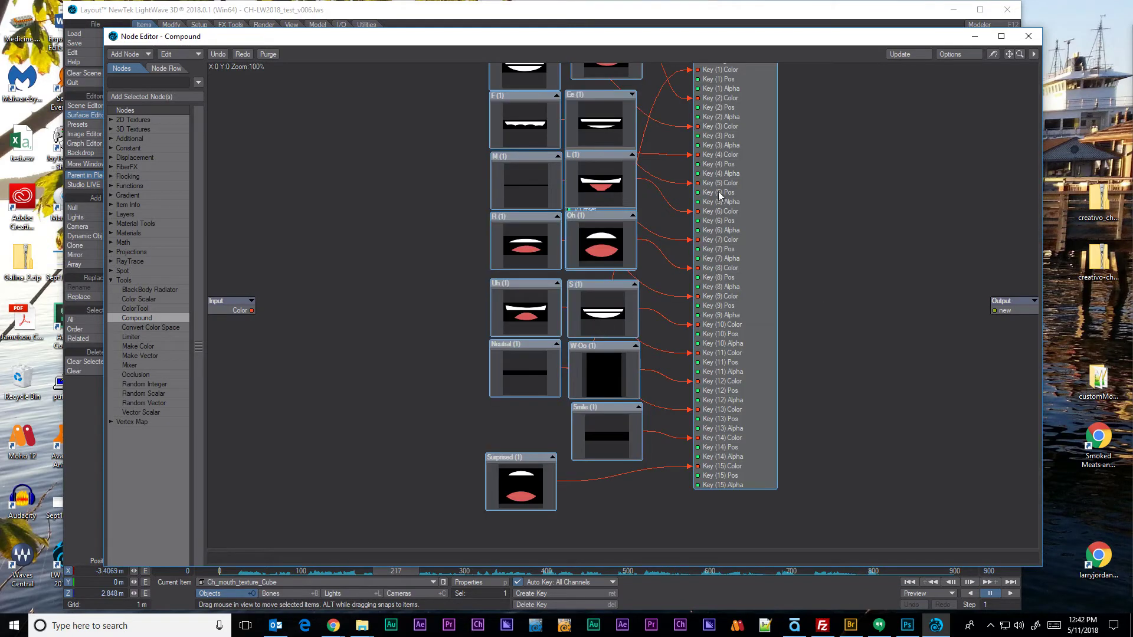
- Position the copied nodes inside the compound and connect the Input node's Color to the Gradient's Key (2) Color
{"action": "left_click_drag", "start_coordinate": [731, 170], "coordinate": [708, 239]}
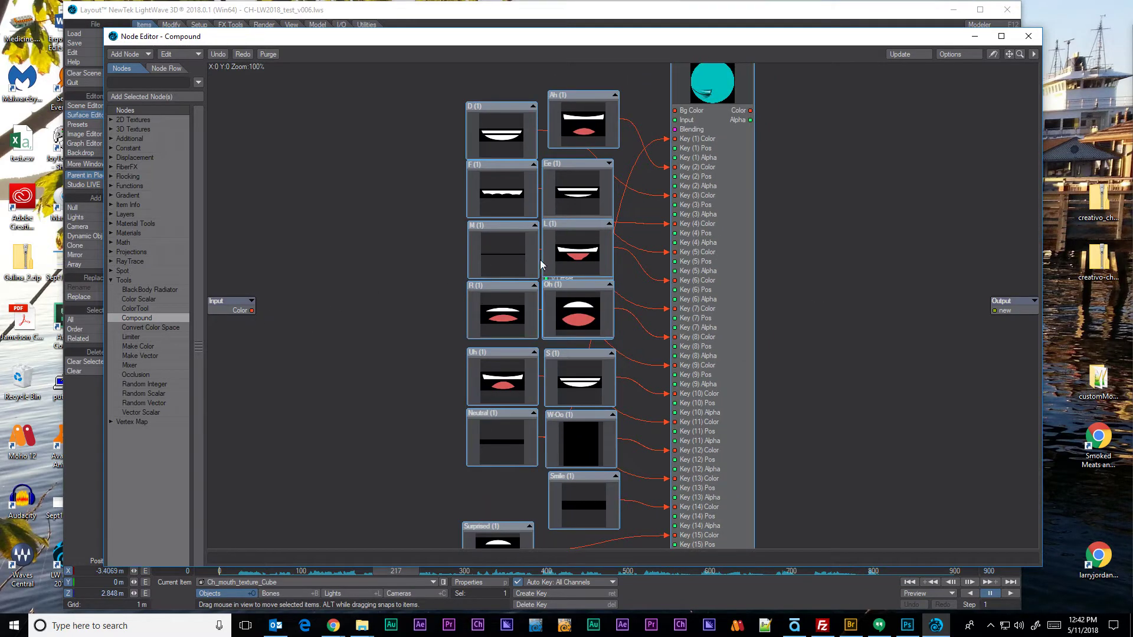
{"action": "left_click_drag", "start_coordinate": [1009, 54], "coordinate": [1022, 73]}
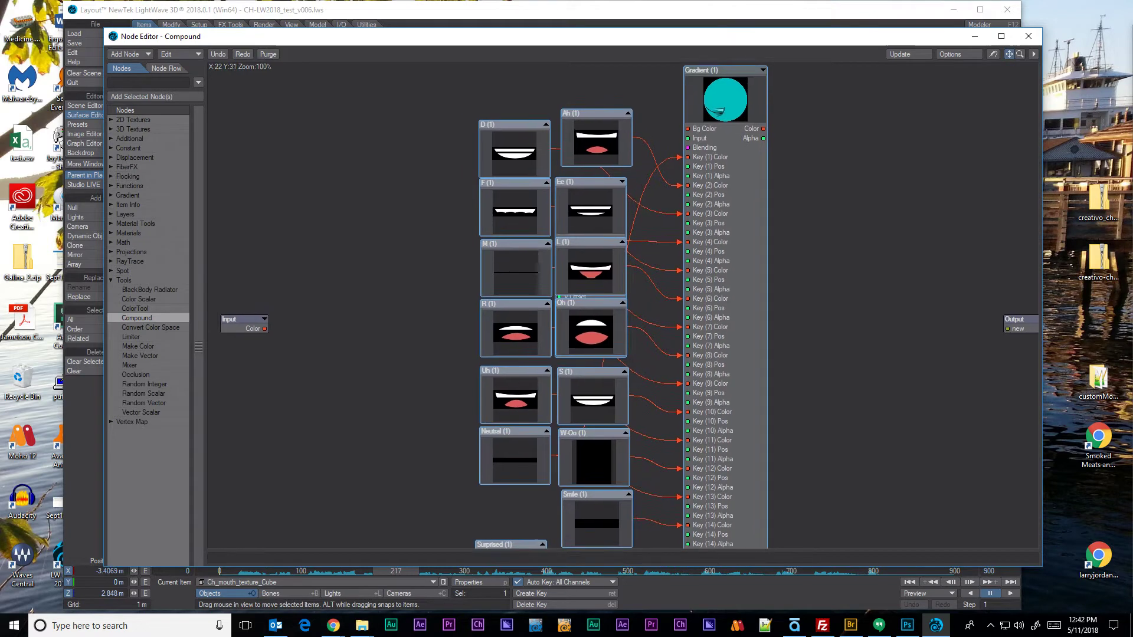
{"action": "left_click_drag", "start_coordinate": [265, 330], "coordinate": [700, 187]}
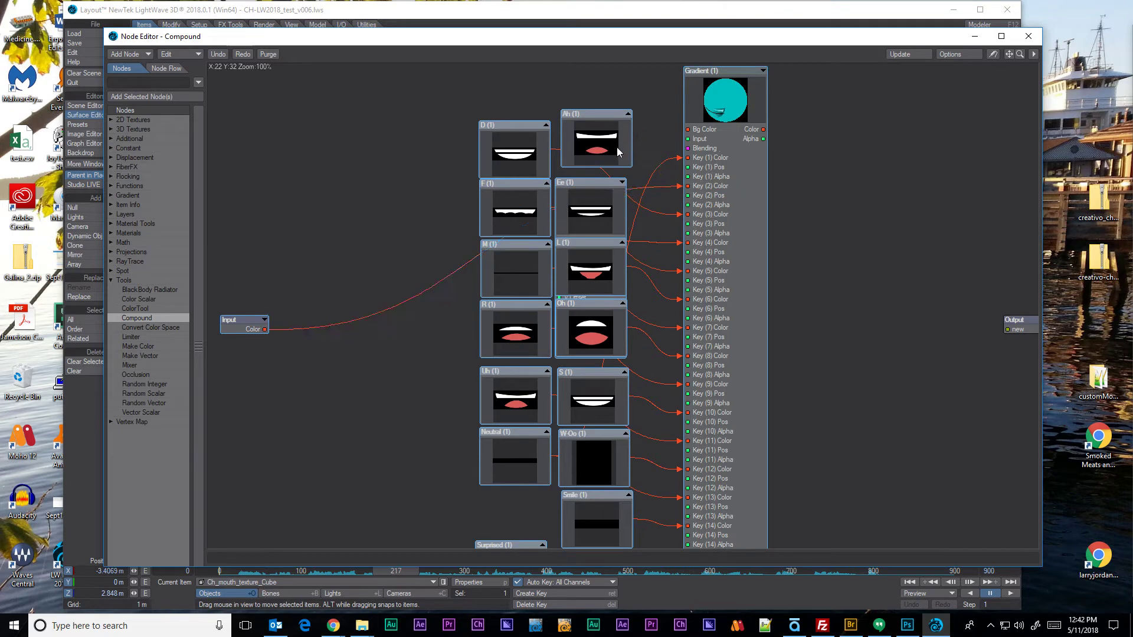
{"action": "left_click", "coordinate": [622, 182]}
{"action": "mouse_move", "coordinate": [607, 199]}
{"action": "left_mouse_down"}
{"action": "mouse_move", "coordinate": [600, 240]}
{"action": "mouse_move", "coordinate": [610, 196]}
{"action": "left_mouse_up"}
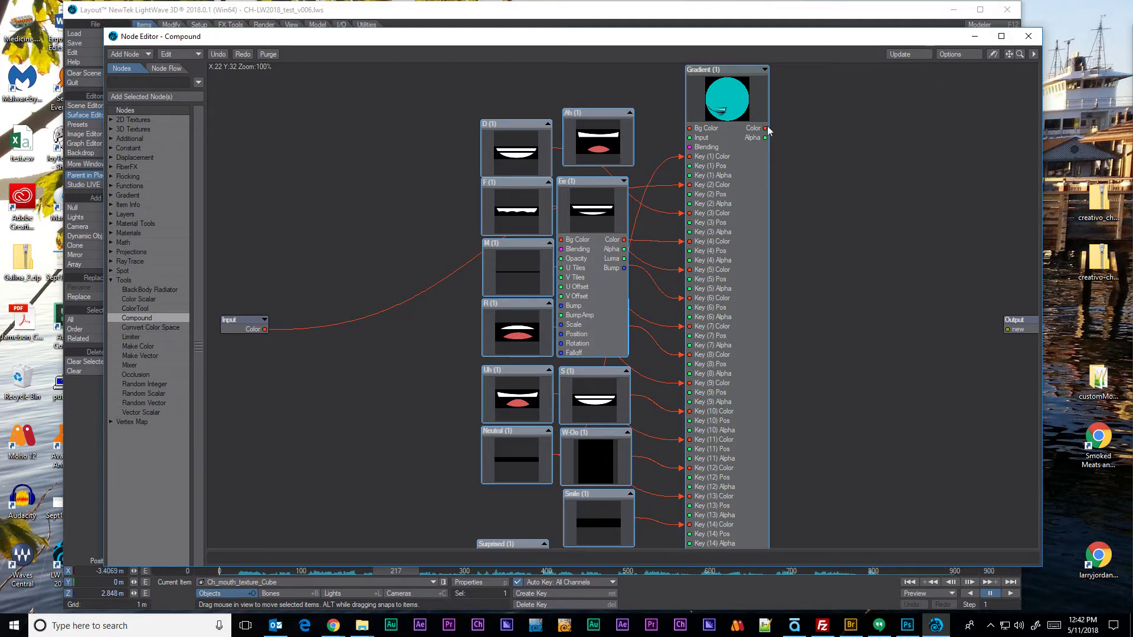
- Connect the Gradient's Color to the compound's Output node, then return to the Cube_mouth_layers network
{"action": "left_click_drag", "start_coordinate": [765, 128], "coordinate": [1023, 331]}
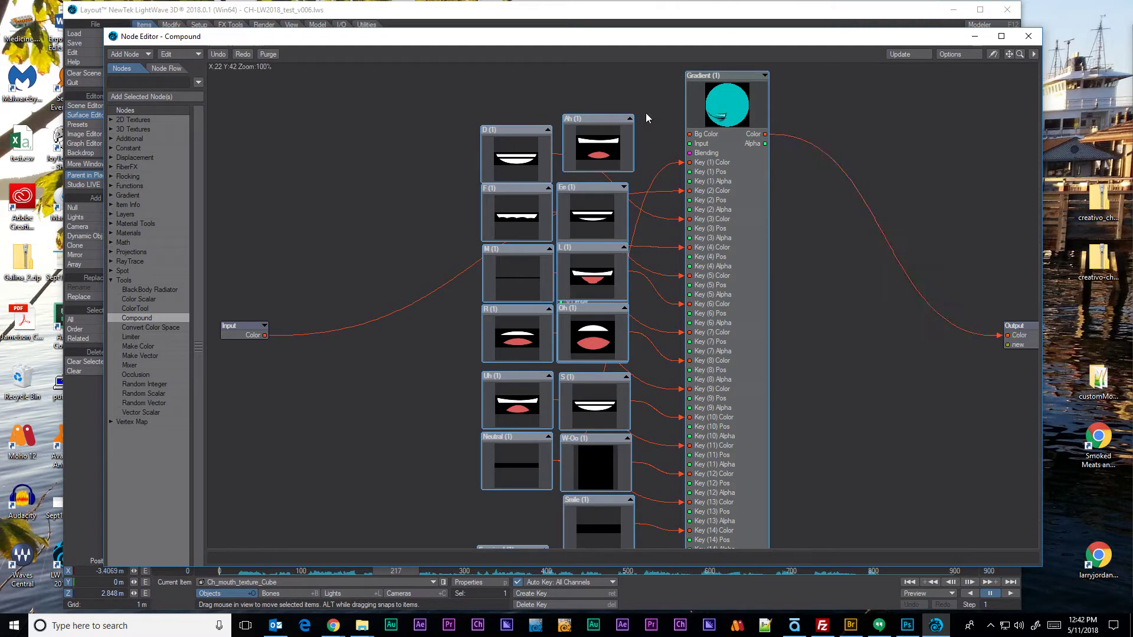
{"action": "left_click", "coordinate": [235, 334]}
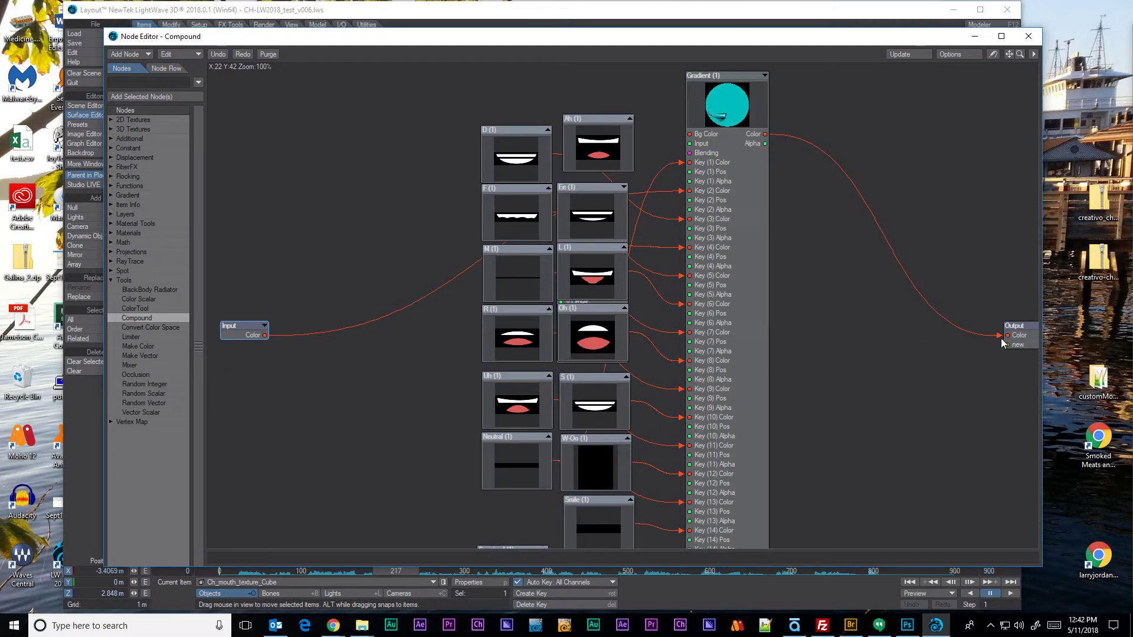
{"action": "double_click", "coordinate": [237, 330]}
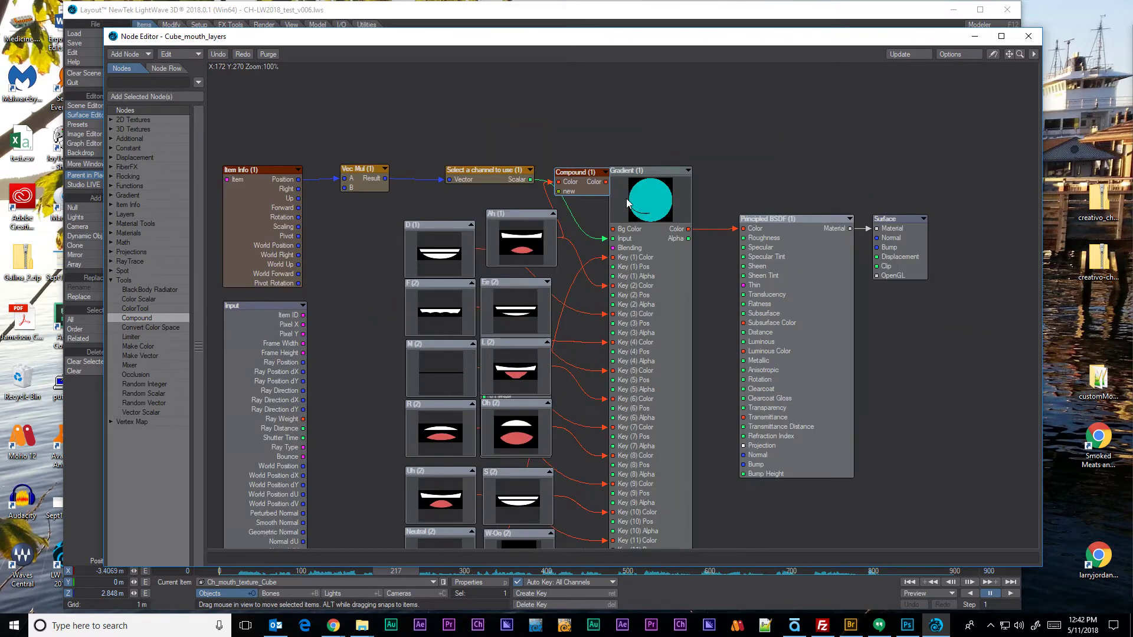
- Move the Compound node above the network and connect its Color output to the Principled BSDF's Color input
{"action": "left_click_drag", "start_coordinate": [567, 171], "coordinate": [574, 94]}
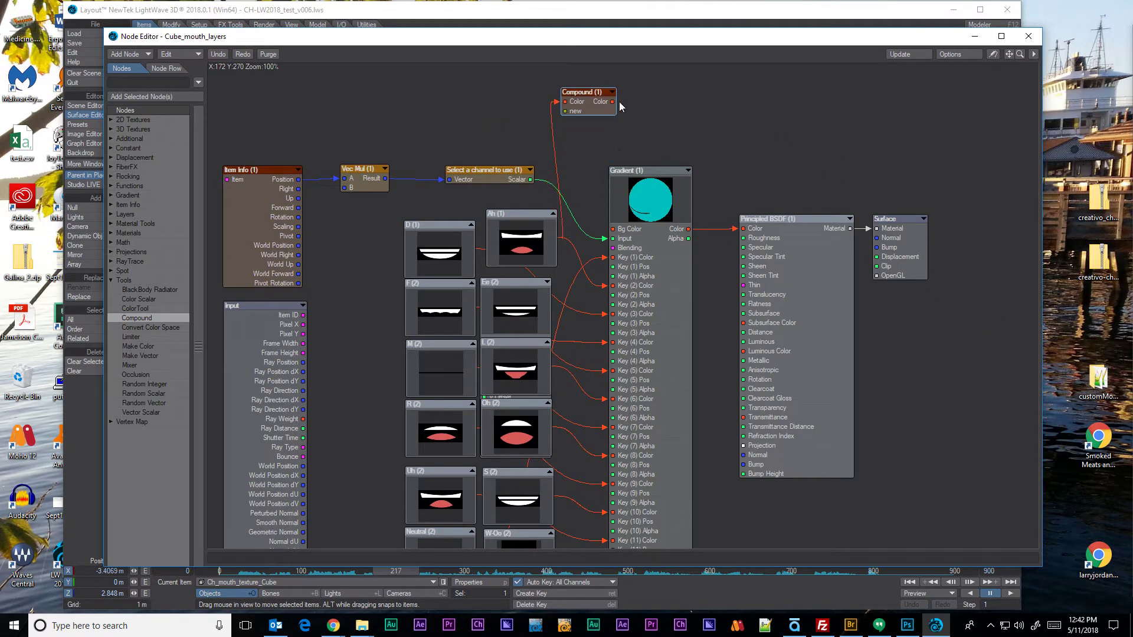
{"action": "left_click_drag", "start_coordinate": [628, 193], "coordinate": [623, 197]}
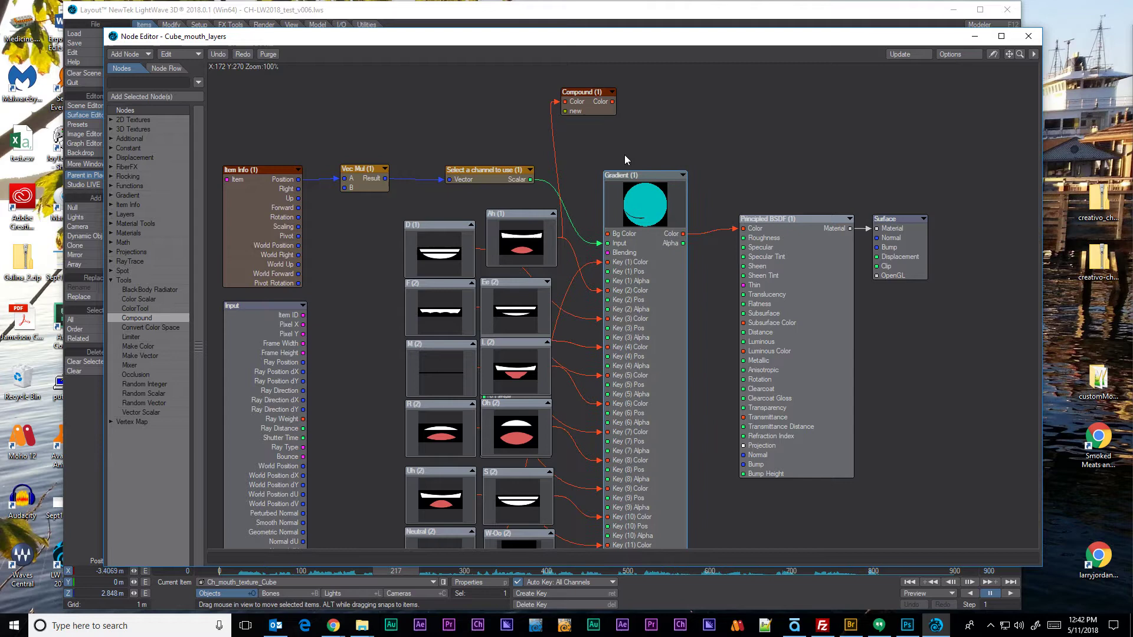
{"action": "left_click_drag", "start_coordinate": [614, 101], "coordinate": [745, 229]}
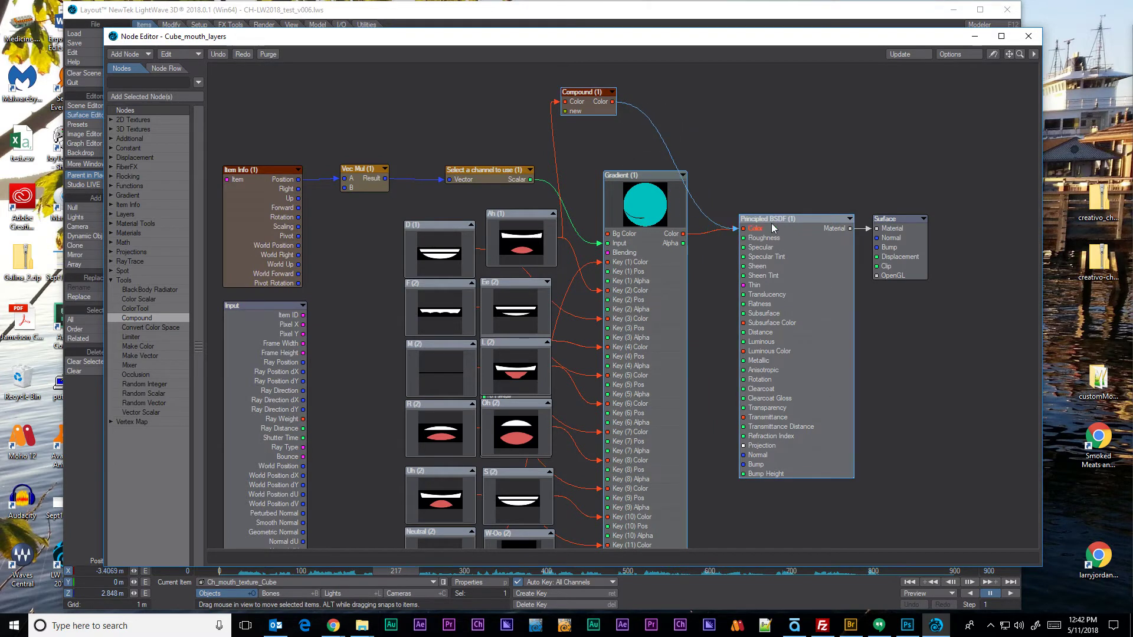
{"action": "left_click_drag", "start_coordinate": [582, 92], "coordinate": [596, 86]}
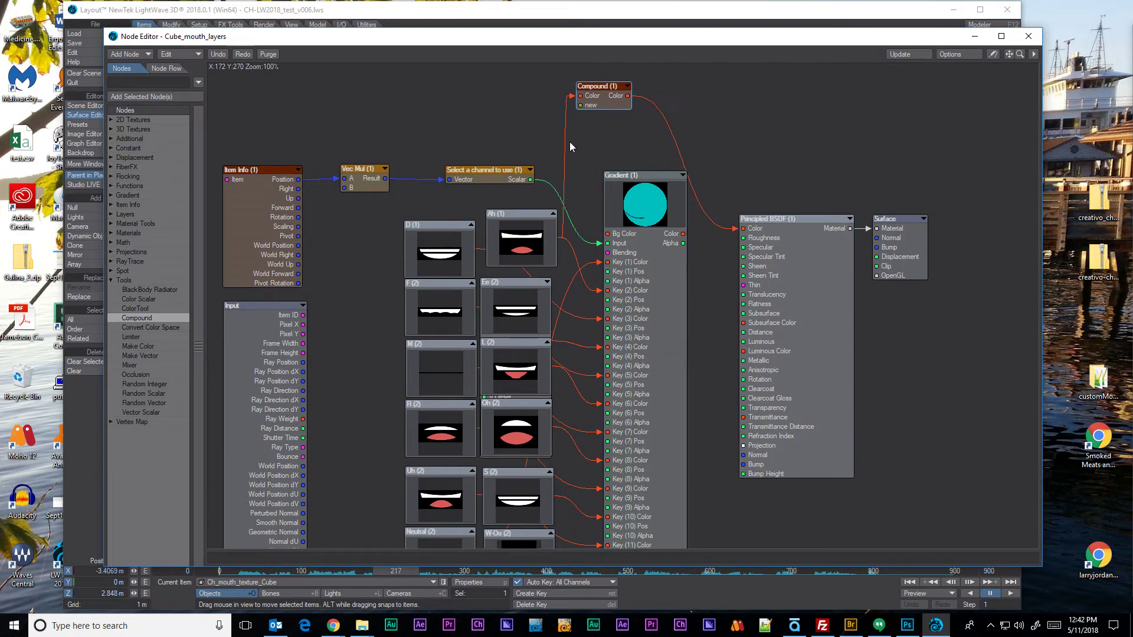
- Spread out the mouth image and Gradient nodes, expand the D node, and connect its Color to the Compound's new input
{"action": "left_click_drag", "start_coordinate": [523, 248], "coordinate": [522, 234]}
{"action": "left_click_drag", "start_coordinate": [536, 319], "coordinate": [559, 327]}
{"action": "left_click_drag", "start_coordinate": [468, 267], "coordinate": [419, 251]}
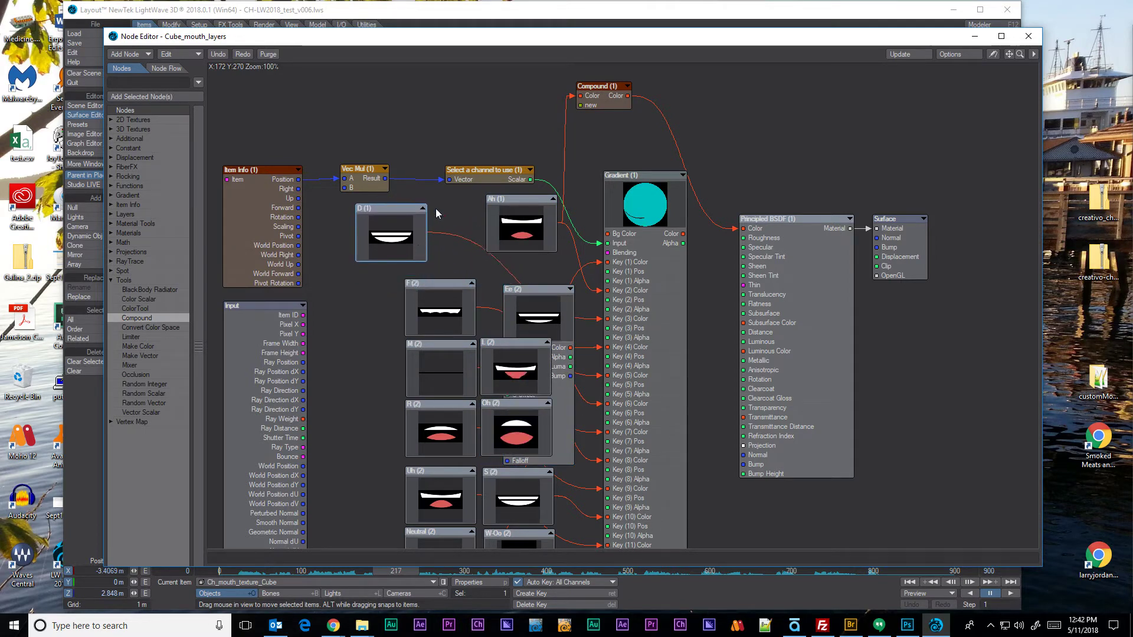
{"action": "left_click_drag", "start_coordinate": [556, 326], "coordinate": [552, 345]}
{"action": "left_click_drag", "start_coordinate": [626, 280], "coordinate": [666, 238]}
{"action": "left_click_drag", "start_coordinate": [378, 230], "coordinate": [376, 250]}
{"action": "left_click", "coordinate": [420, 228]}
{"action": "left_click_drag", "start_coordinate": [439, 283], "coordinate": [599, 114]}
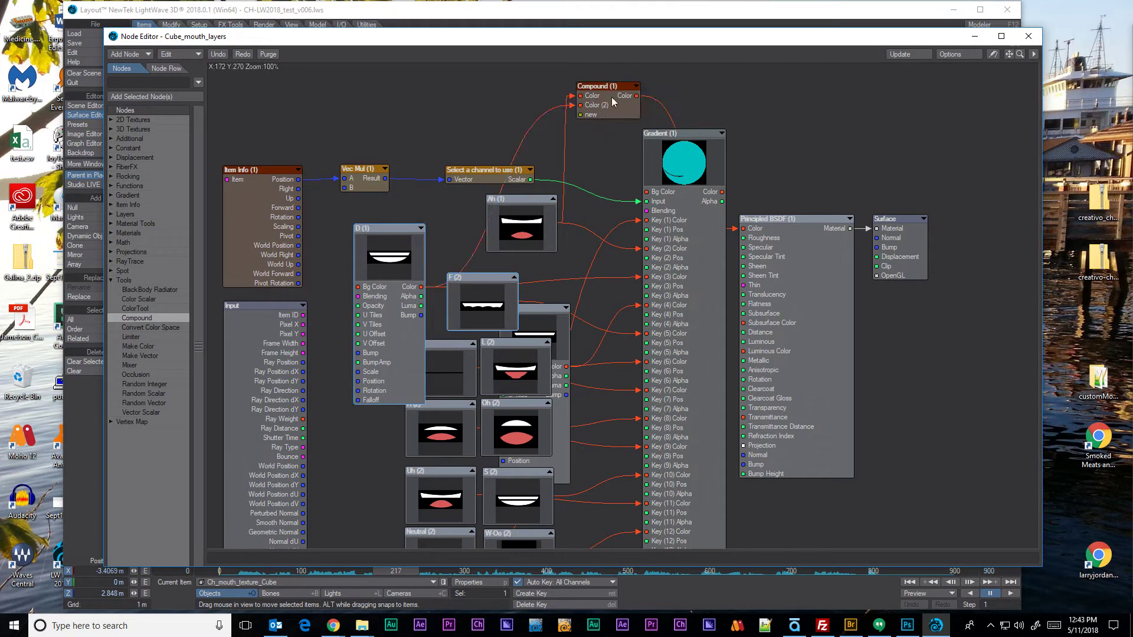
- Inside the compound, connect the Input node's Color (2) to the Gradient's Key (3) Color and move the Input node closer to the images
{"action": "double_click", "coordinate": [608, 102]}
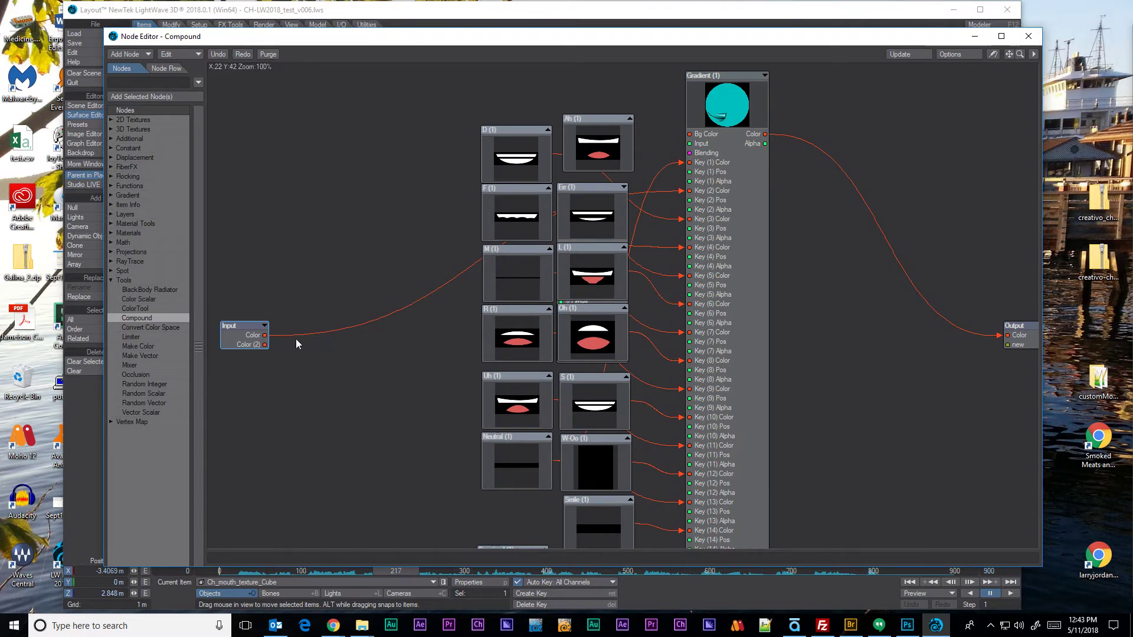
{"action": "left_click_drag", "start_coordinate": [267, 347], "coordinate": [703, 219]}
{"action": "left_click_drag", "start_coordinate": [249, 344], "coordinate": [329, 255]}
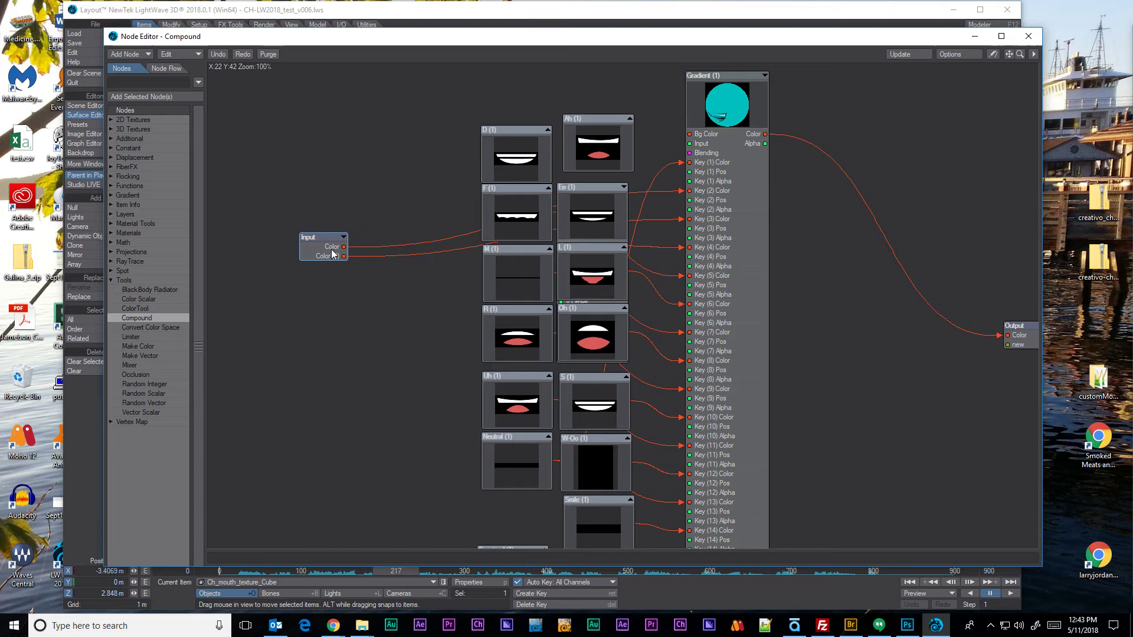
- Rename the Input node's Color output to Ah
{"action": "right_click", "coordinate": [333, 247]}
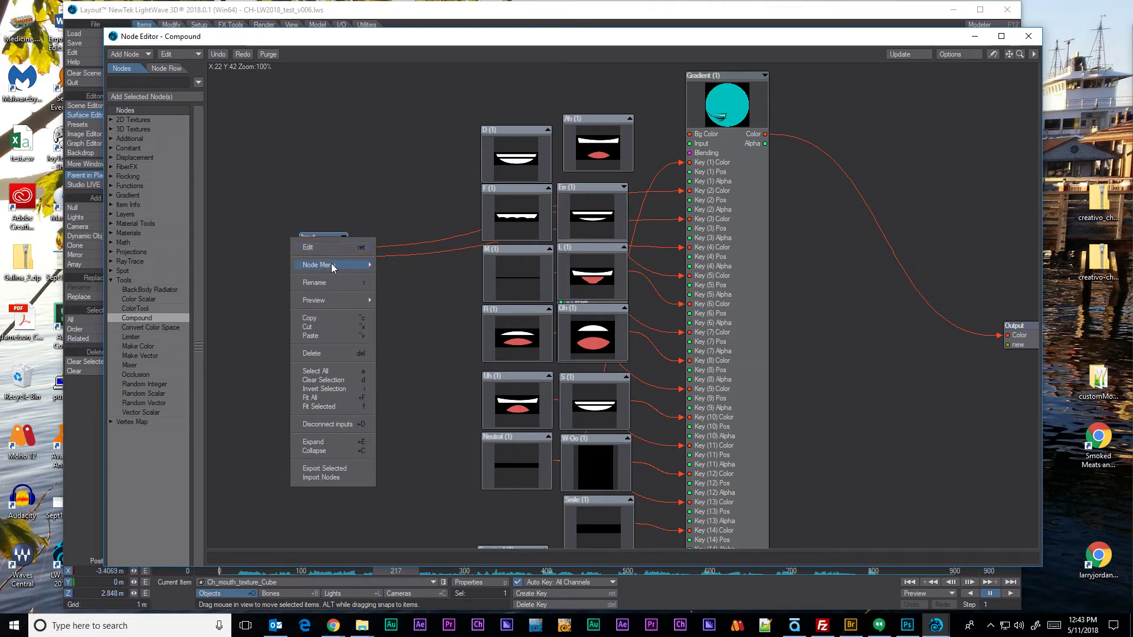
{"action": "mouse_move", "coordinate": [359, 266]}
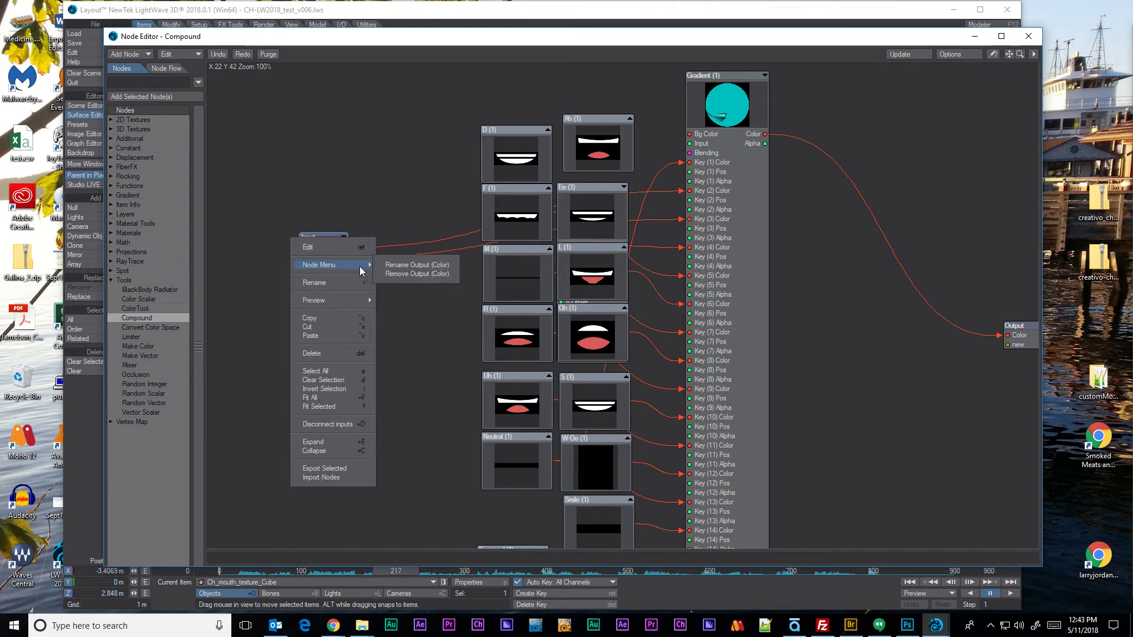
{"action": "left_click", "coordinate": [407, 265]}
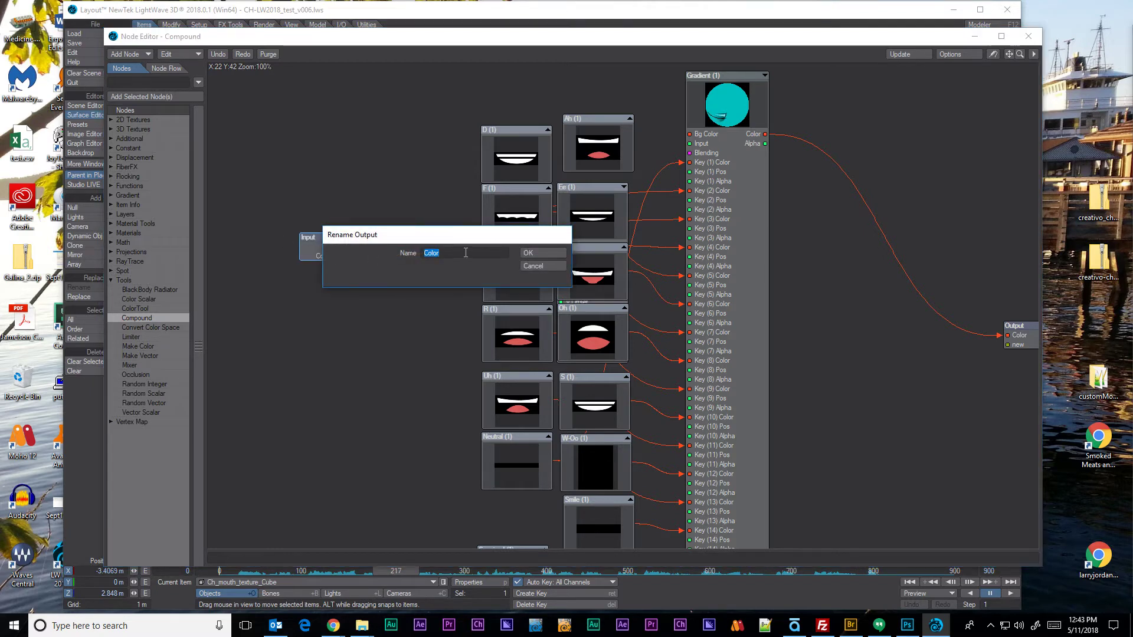
{"action": "key", "text": "Return"}
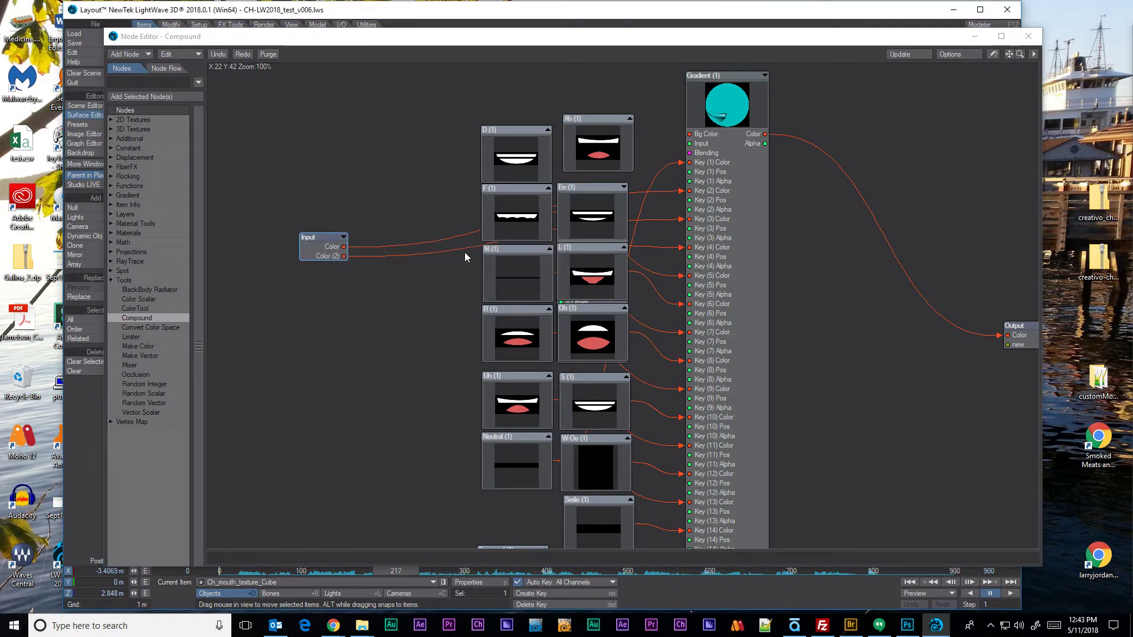
- Rename the Input node's Color (2) output to D, shift the Input node, and return to the Cube_mouth_layers network
{"action": "right_click", "coordinate": [336, 256]}
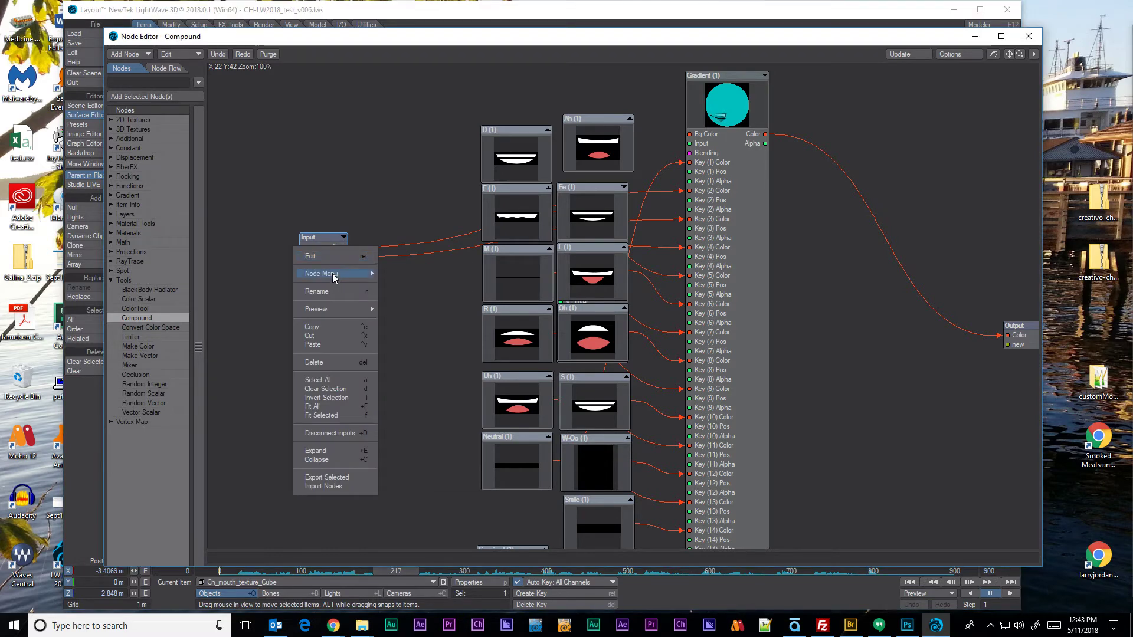
{"action": "mouse_move", "coordinate": [331, 274]}
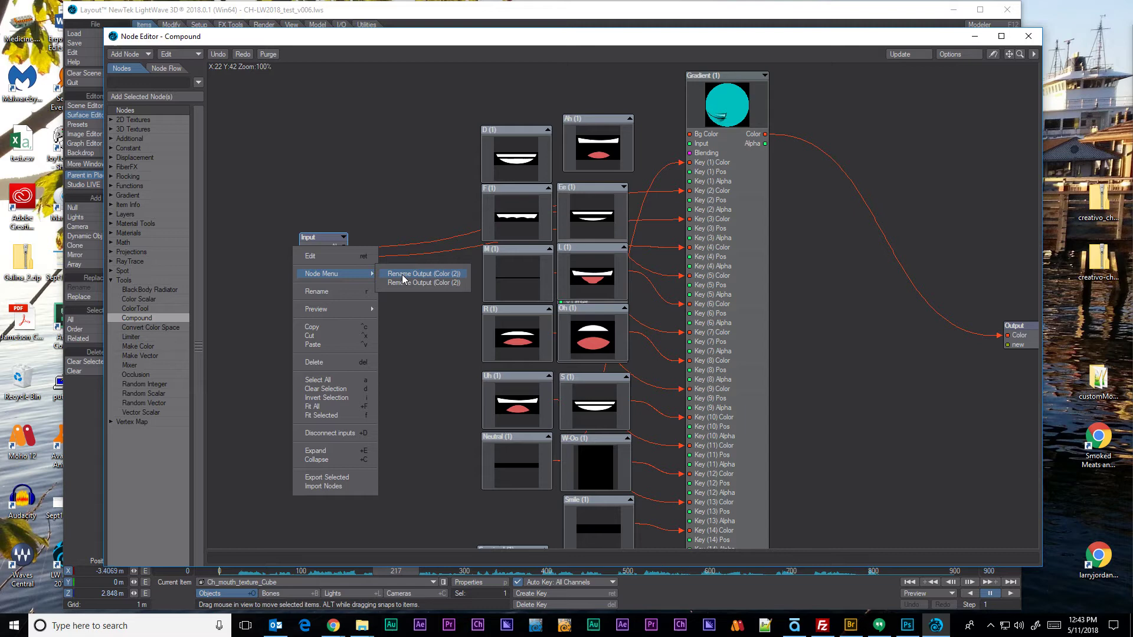
{"action": "left_click", "coordinate": [403, 274]}
{"action": "type", "text": "D"}
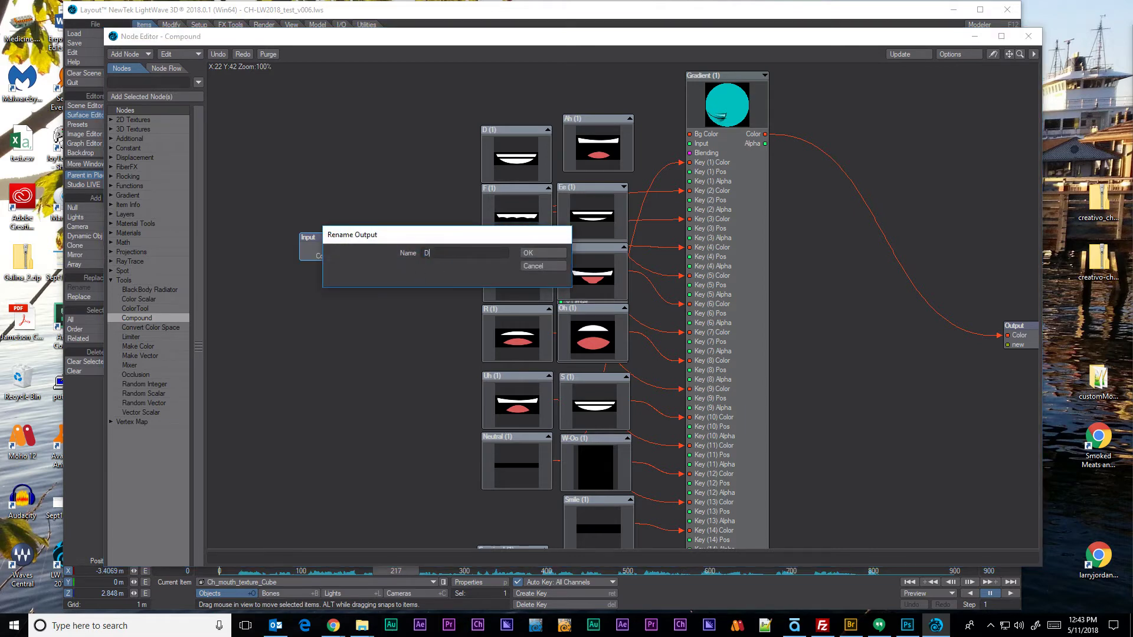
{"action": "key", "text": "Return"}
{"action": "left_click_drag", "start_coordinate": [329, 252], "coordinate": [363, 222]}
{"action": "double_click", "coordinate": [363, 219]}
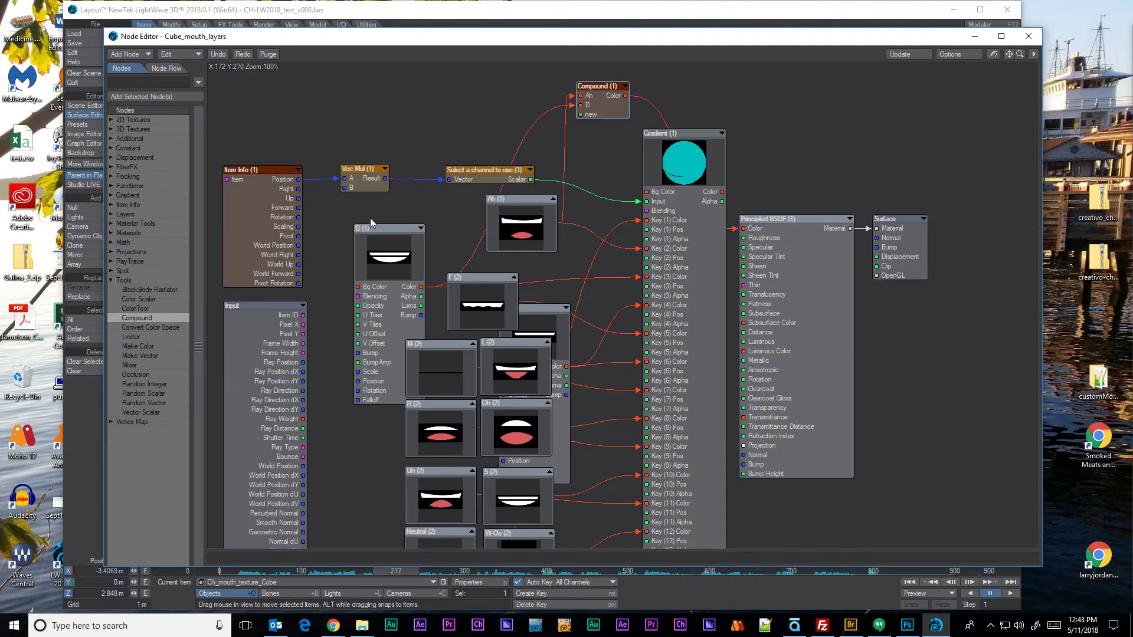
- Reposition the Compound and D nodes so their Ah and D connections are easy to follow
{"action": "left_click_drag", "start_coordinate": [617, 117], "coordinate": [631, 111]}
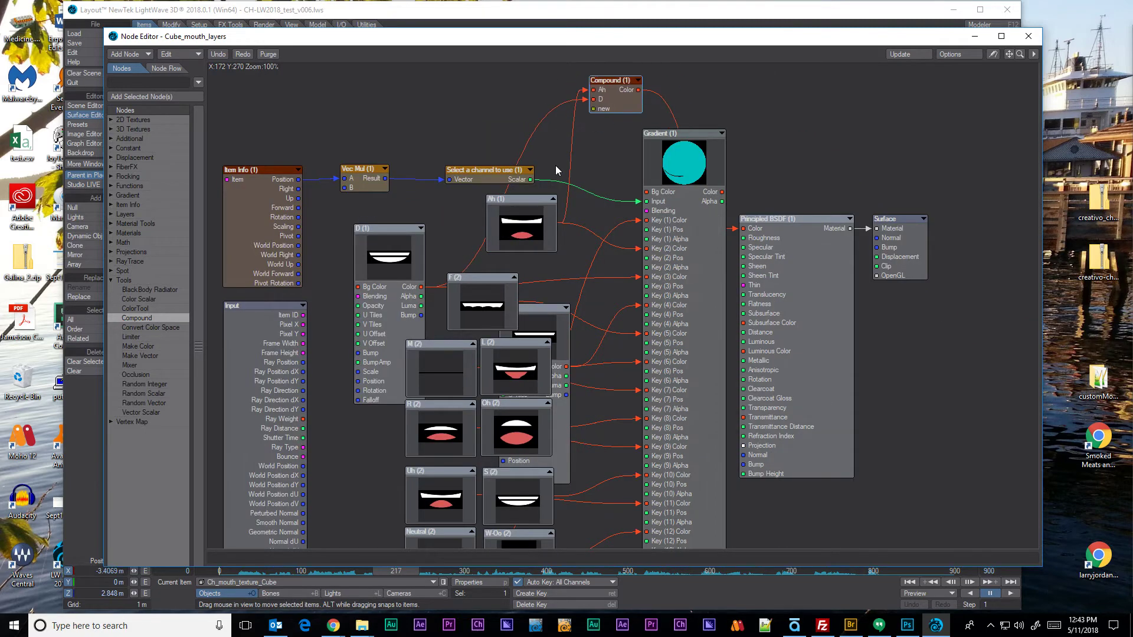
{"action": "left_click_drag", "start_coordinate": [397, 291], "coordinate": [377, 277]}
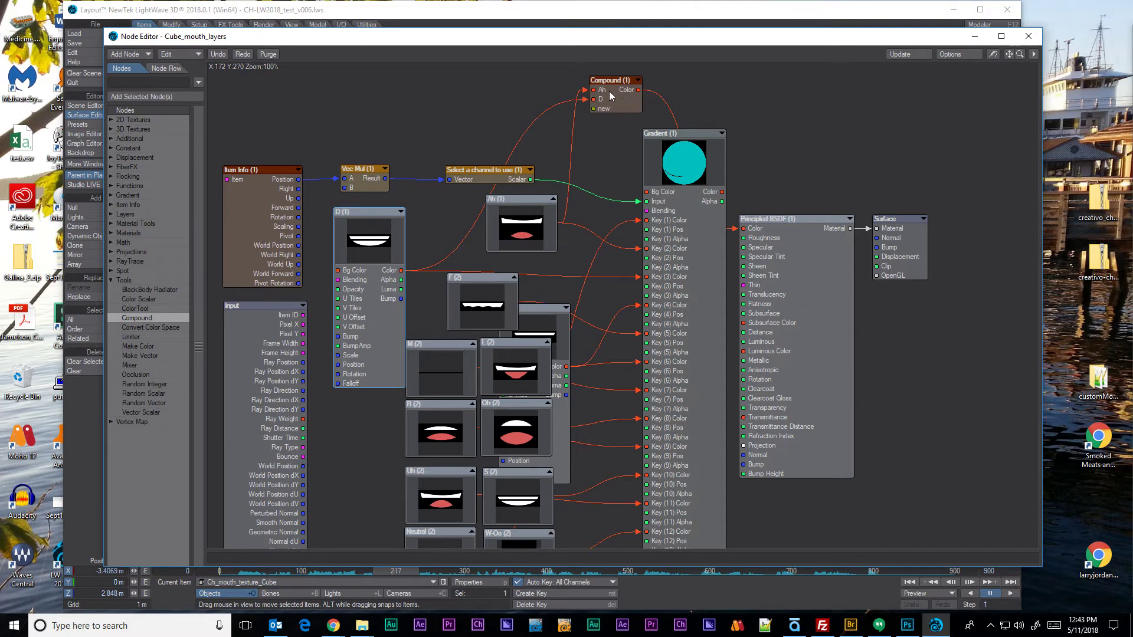
{"action": "left_click_drag", "start_coordinate": [610, 94], "coordinate": [597, 105]}
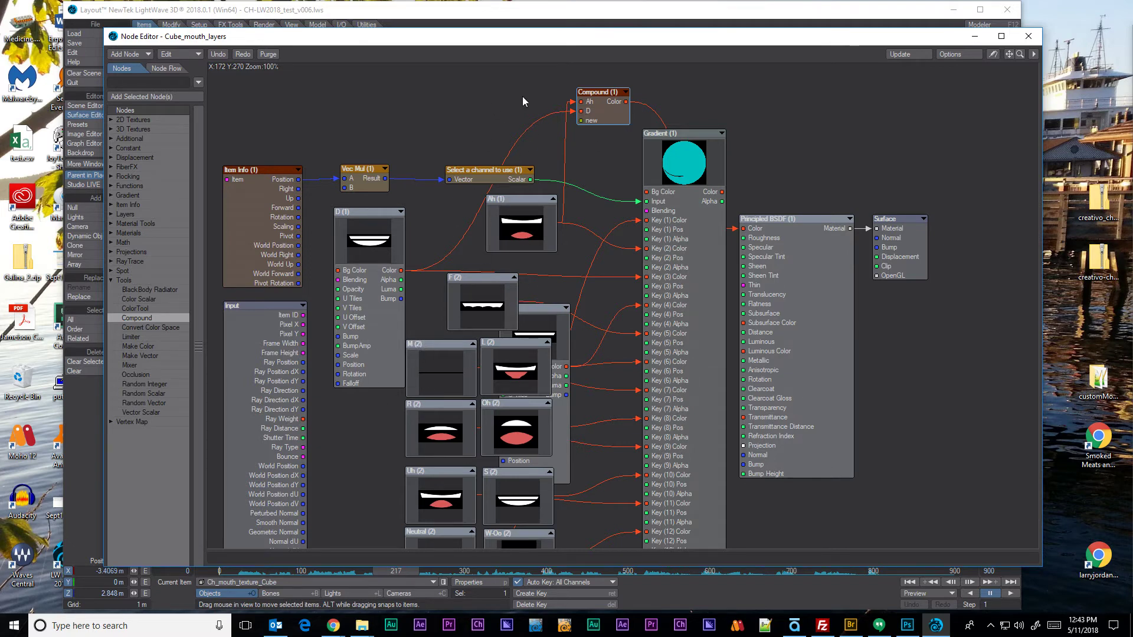
- Move the outer Gradient node down beside the mouth images and leave it collapsed
{"action": "left_click_drag", "start_coordinate": [684, 161], "coordinate": [632, 289]}
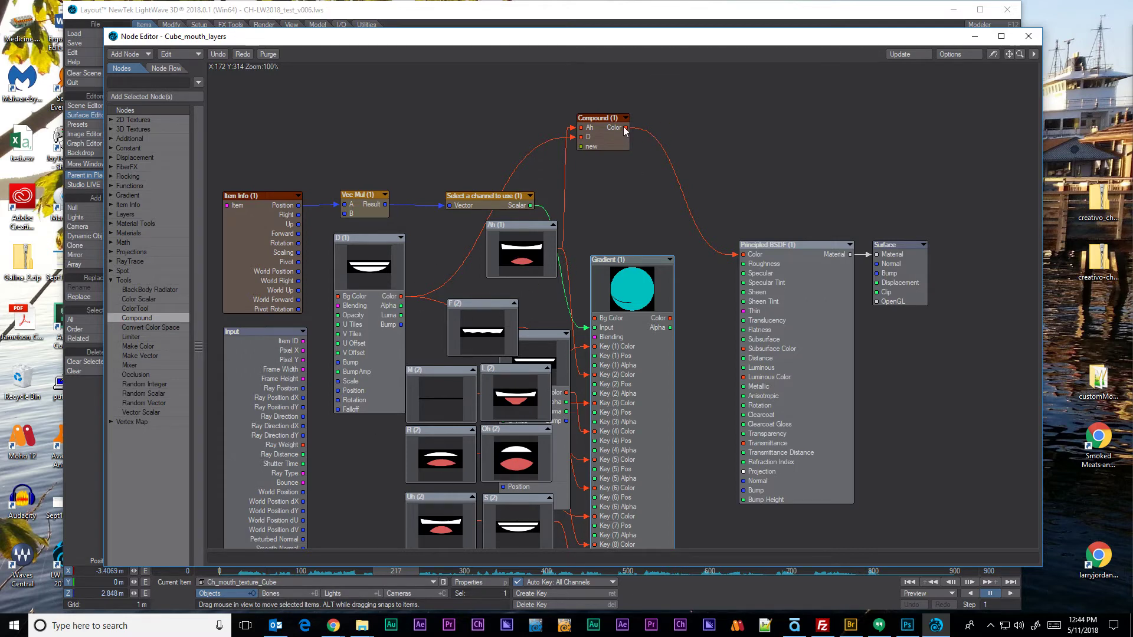
{"action": "left_click_drag", "start_coordinate": [623, 321], "coordinate": [629, 260]}
{"action": "left_click", "coordinate": [677, 200]}
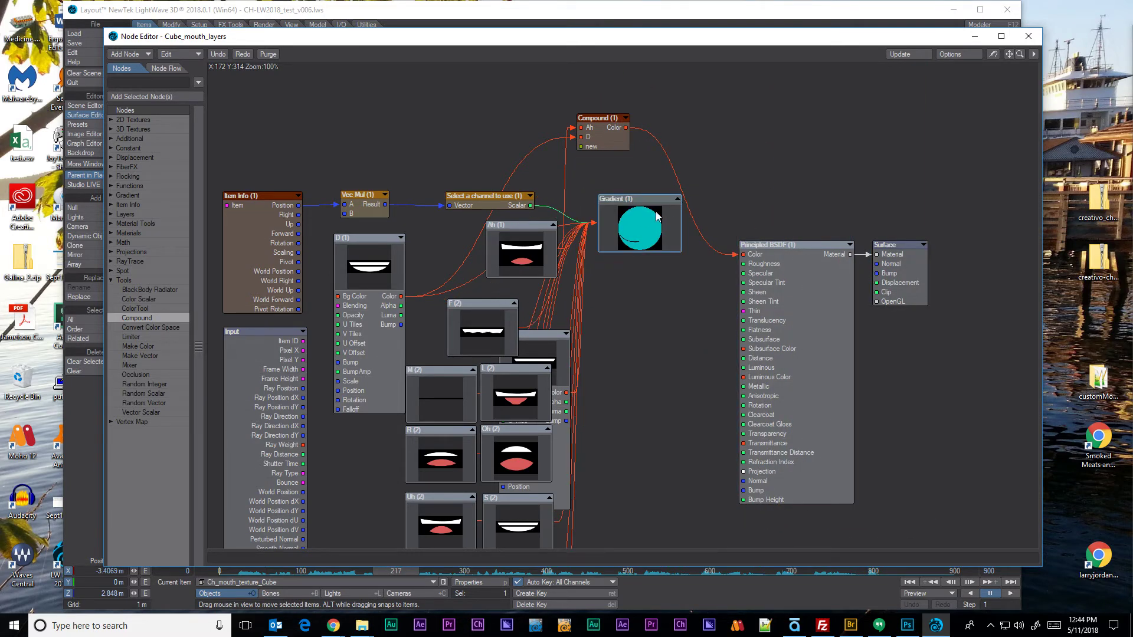
{"action": "left_click_drag", "start_coordinate": [655, 214], "coordinate": [620, 372]}
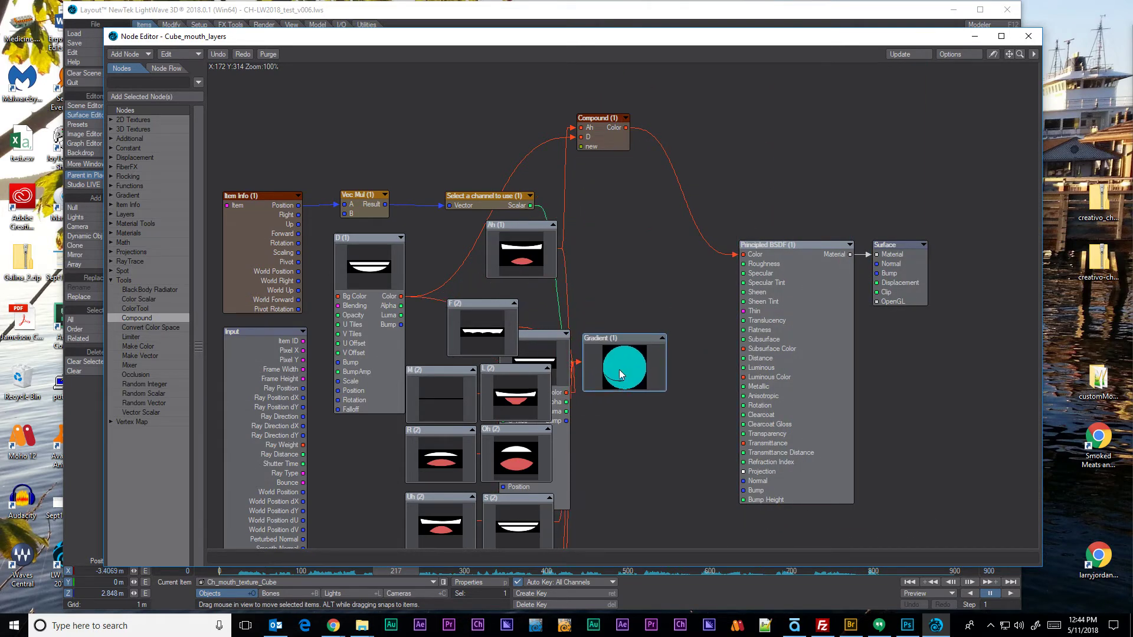
{"action": "left_click", "coordinate": [662, 340]}
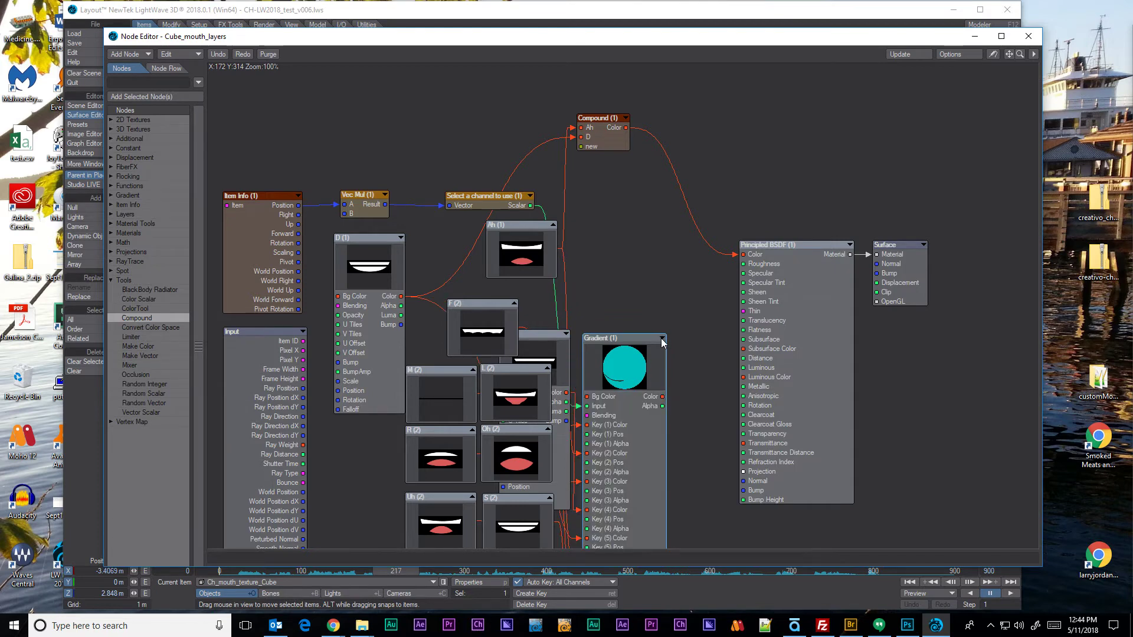
{"action": "left_click", "coordinate": [662, 341]}
- Place the Compound node nearer the Principled BSDF and shift the Select a channel to use node slightly toward Vec Mul
{"action": "left_click", "coordinate": [606, 145]}
{"action": "left_click_drag", "start_coordinate": [607, 145], "coordinate": [647, 182]}
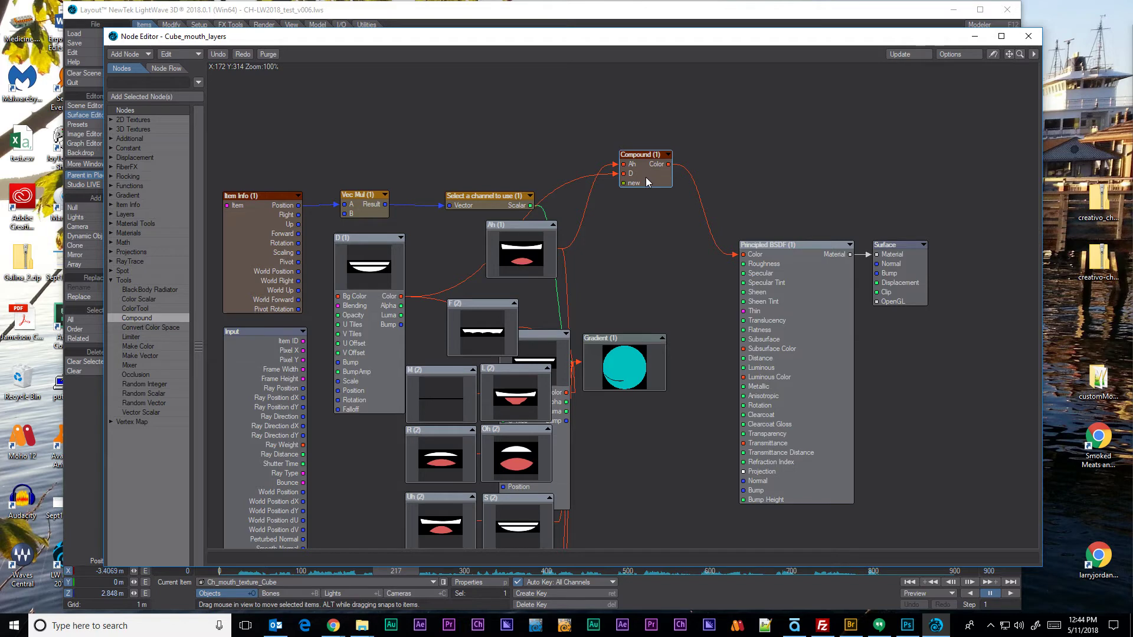
{"action": "left_click_drag", "start_coordinate": [485, 196], "coordinate": [475, 196]}
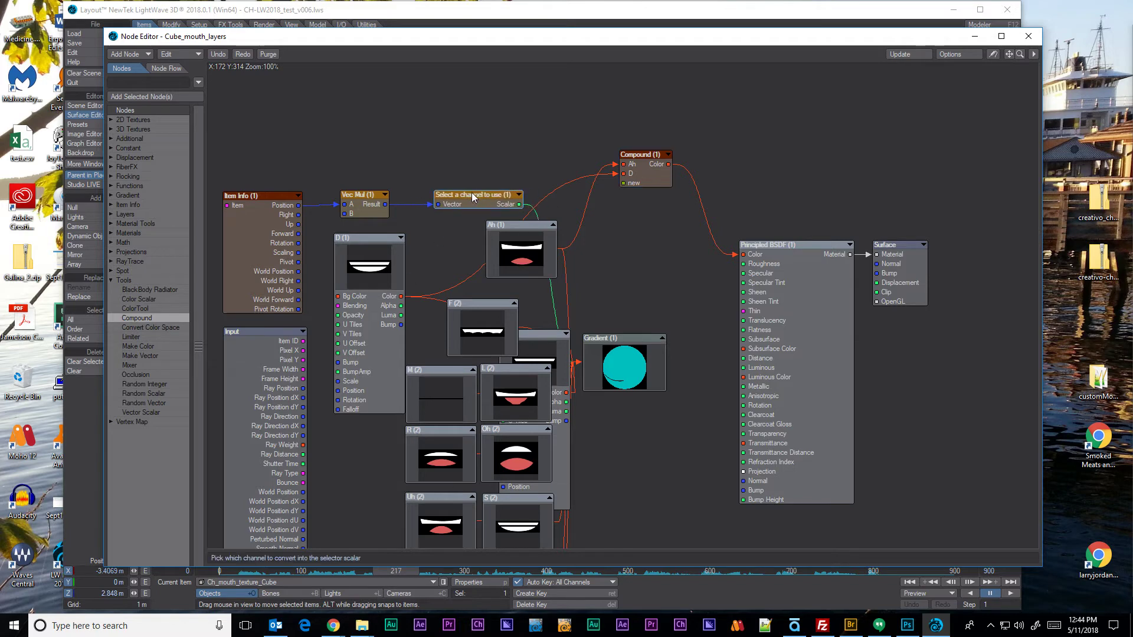
{"action": "left_click_drag", "start_coordinate": [638, 173], "coordinate": [643, 161]}
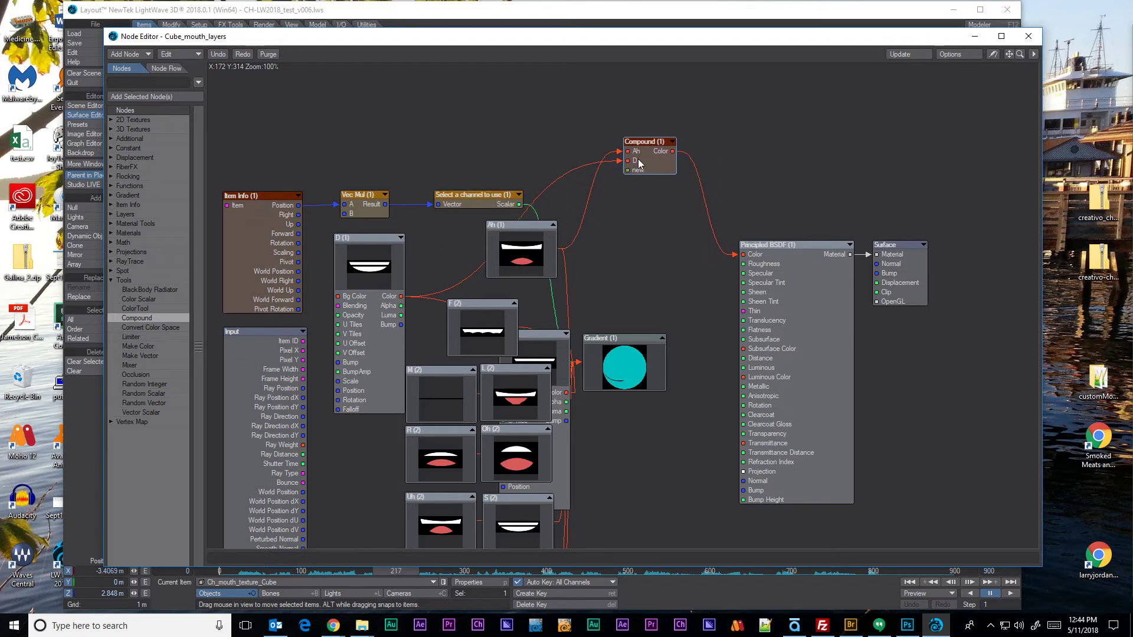
- Rename the Compound node to Mouth Shape Selector
{"action": "key", "text": "ctrl+r"}
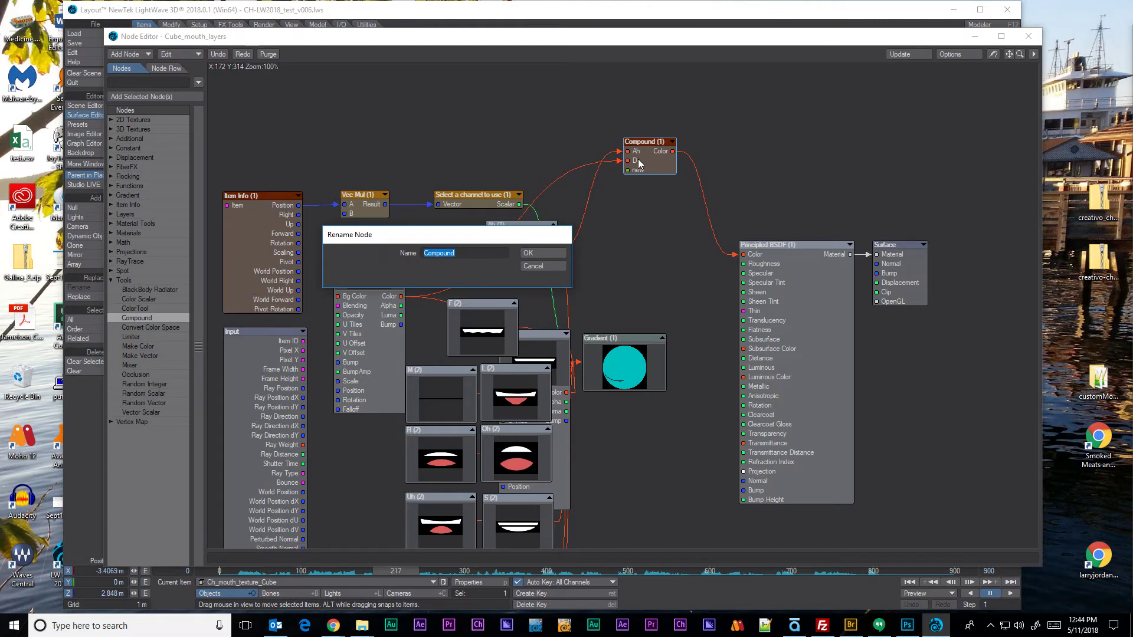
{"action": "type", "text": "Mouth Shape Selec"}
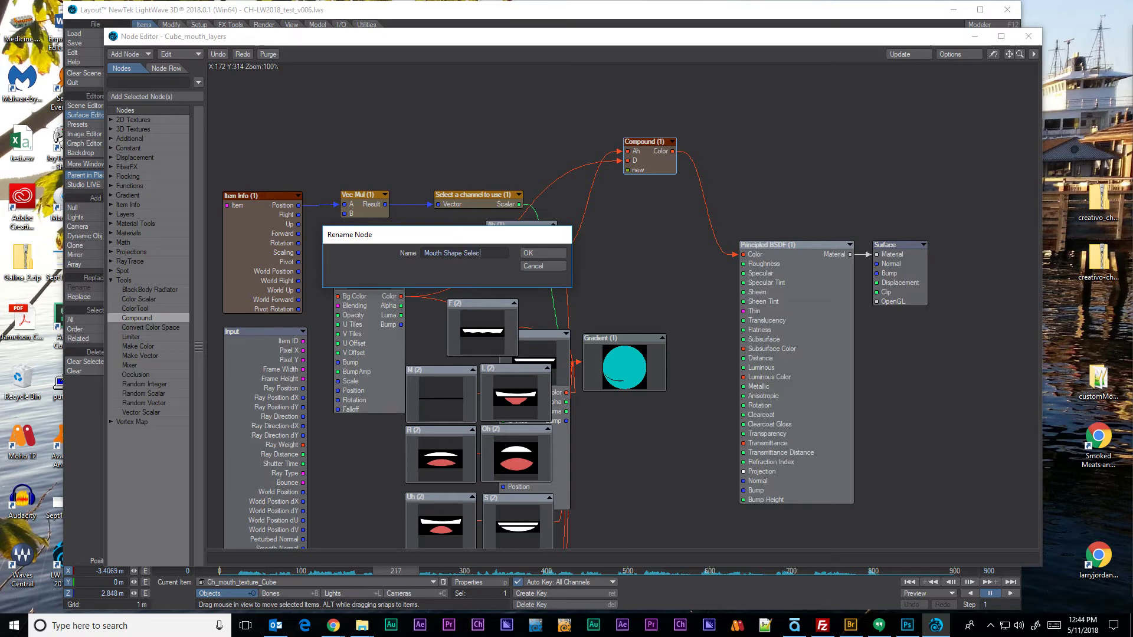
{"action": "type", "text": "tor"}
{"action": "key", "text": "Return"}
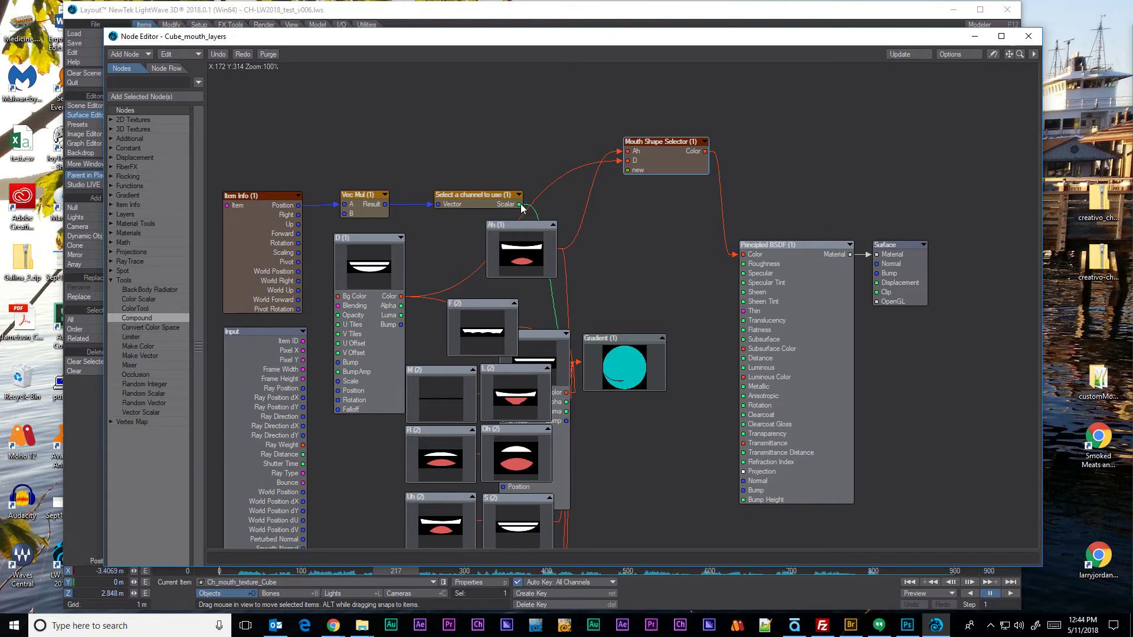
- Connect the channel selector's Scalar output to the Mouth Shape Selector's new input and rename that input selecot
{"action": "left_click_drag", "start_coordinate": [528, 207], "coordinate": [635, 172]}
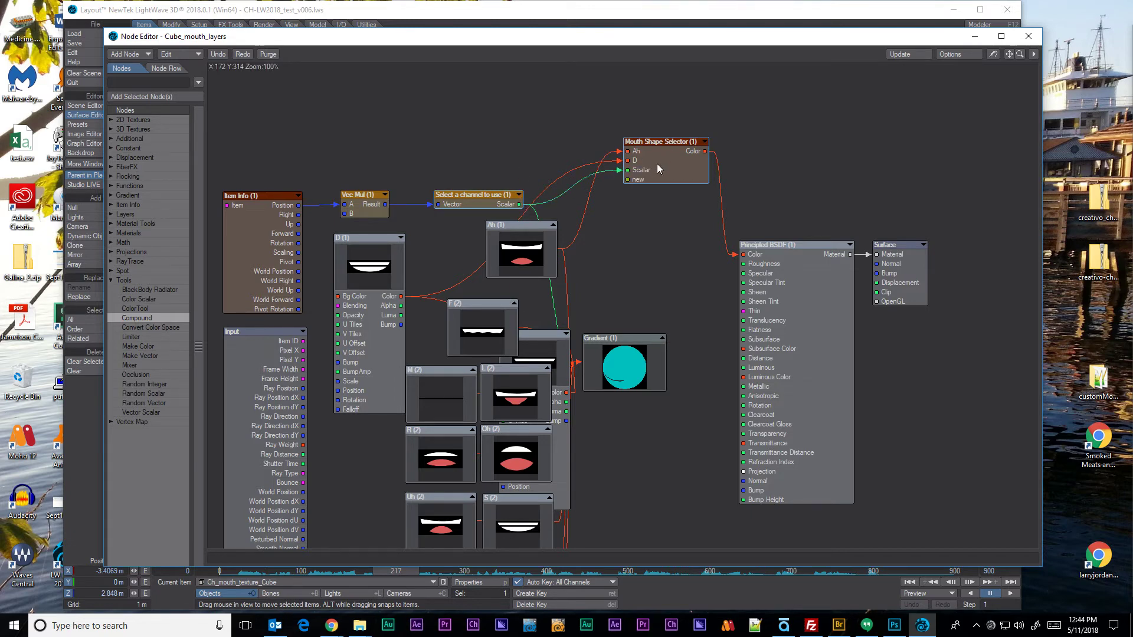
{"action": "right_click", "coordinate": [643, 171]}
{"action": "mouse_move", "coordinate": [643, 187]}
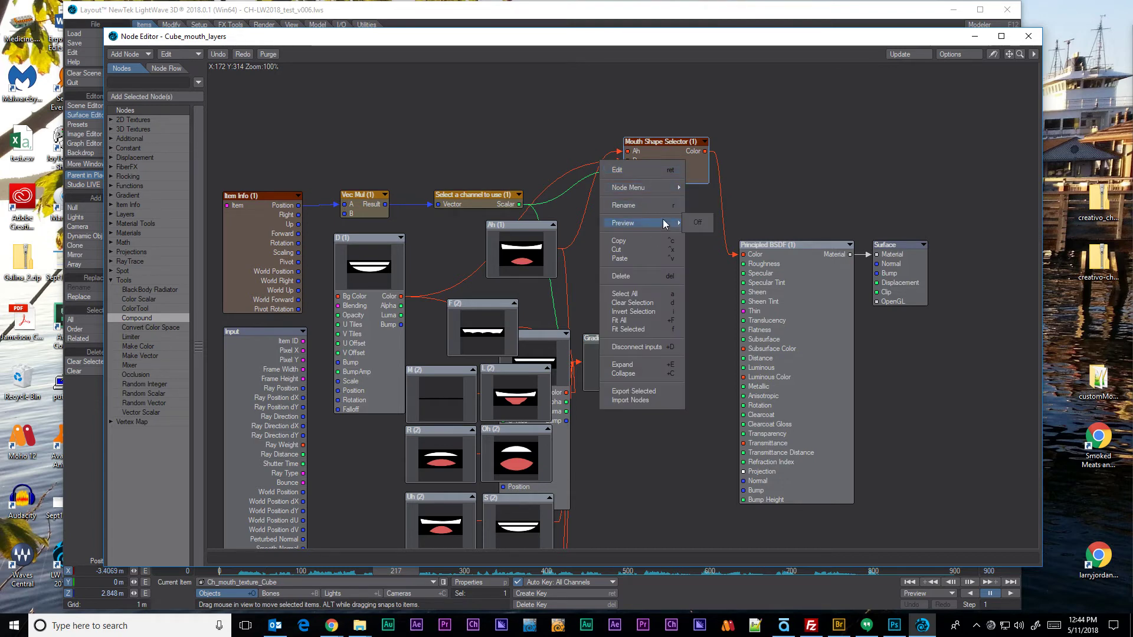
{"action": "mouse_move", "coordinate": [680, 189]}
{"action": "left_click", "coordinate": [721, 187]}
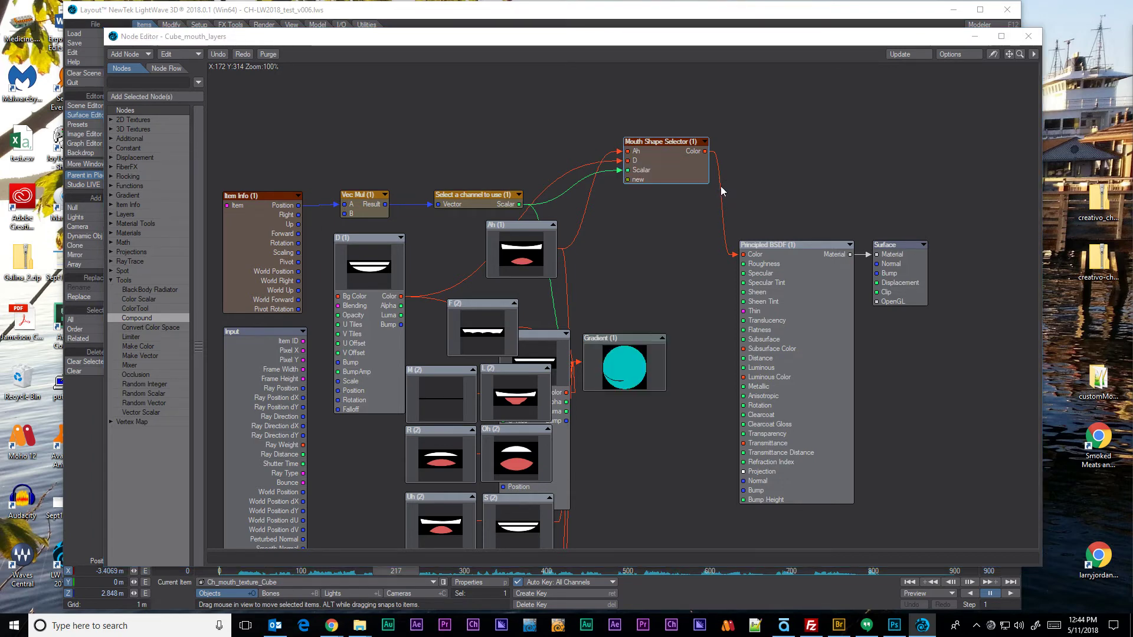
{"action": "type", "text": "selecot"}
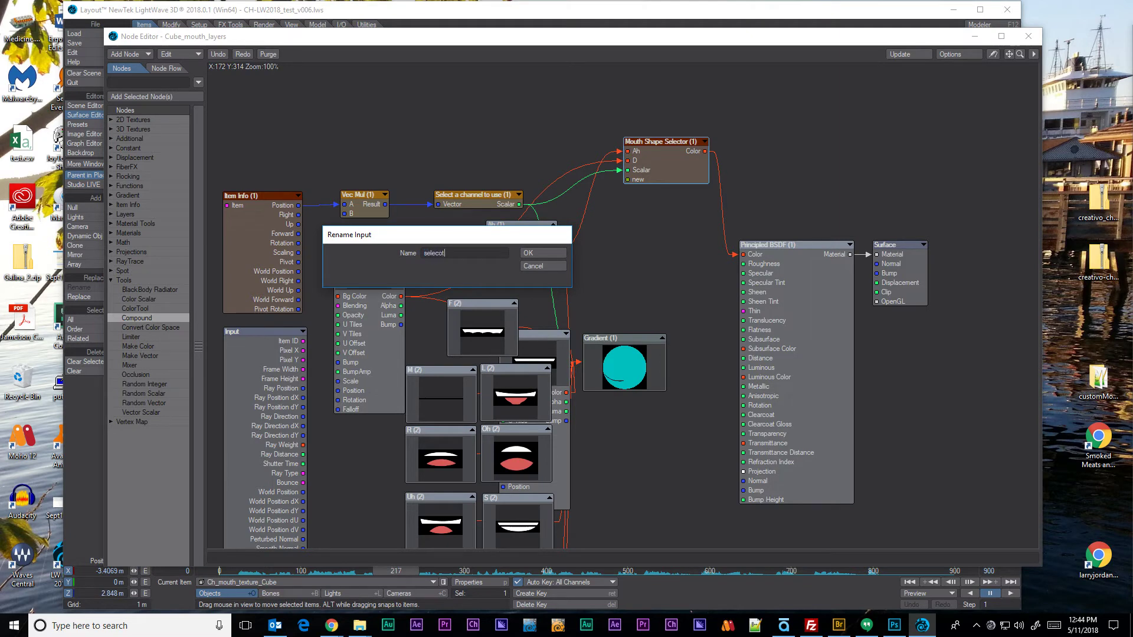
{"action": "key", "text": "Return"}
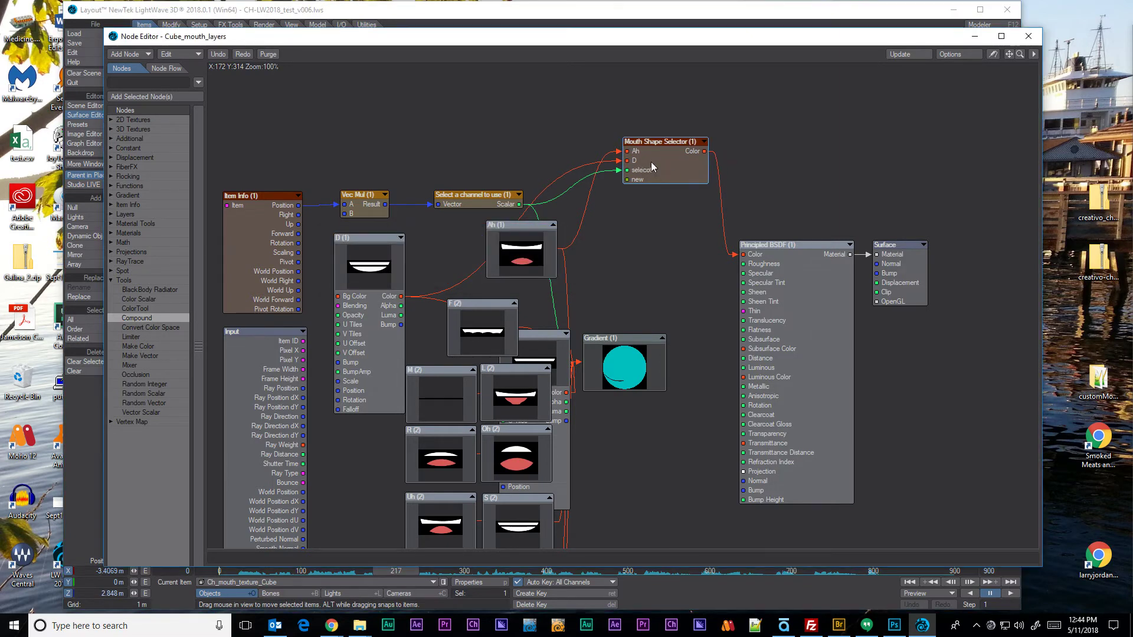
- Inside the Mouth Shape Selector compound, connect the Input node's selecot output to the Gradient's Input
{"action": "double_click", "coordinate": [650, 161]}
{"action": "left_click_drag", "start_coordinate": [381, 235], "coordinate": [727, 146]}
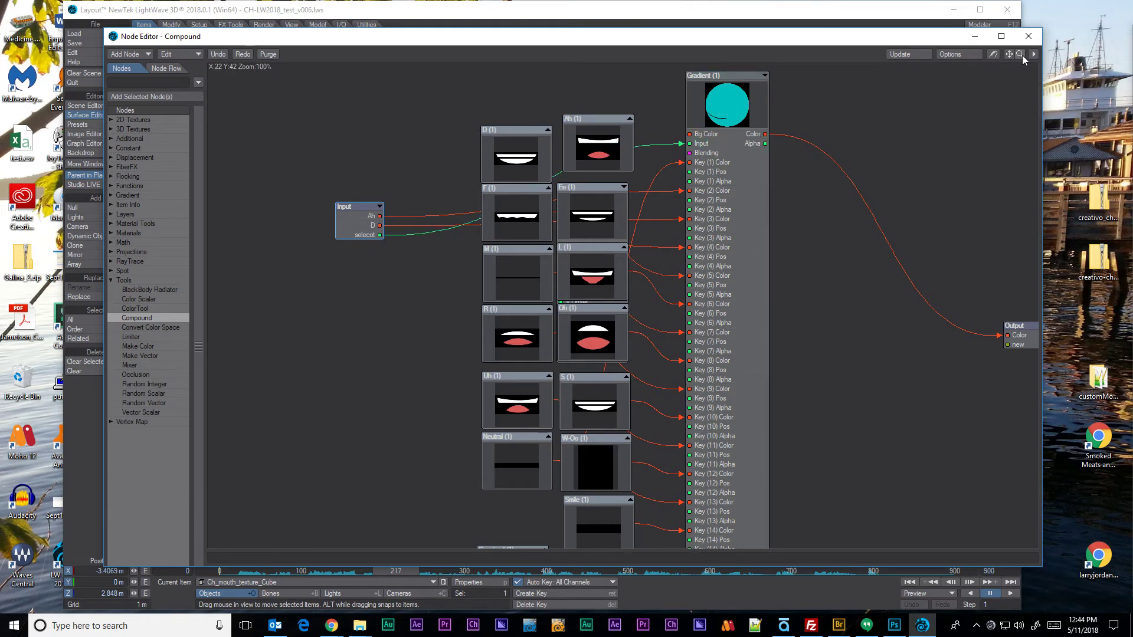
- Return to the Cube_mouth_layers network and shift the Mouth Shape Selector node slightly farther from the Principled BSDF
{"action": "double_click", "coordinate": [355, 224]}
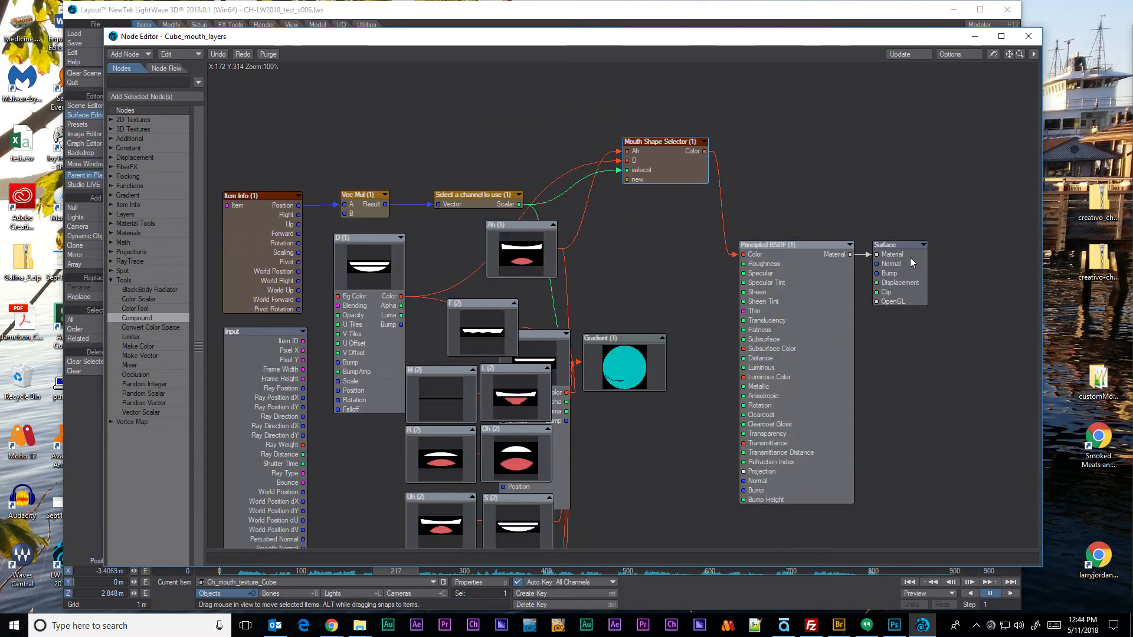
{"action": "mouse_move", "coordinate": [667, 151]}
{"action": "left_mouse_down"}
{"action": "mouse_move", "coordinate": [541, 217]}
{"action": "mouse_move", "coordinate": [674, 107]}
{"action": "mouse_move", "coordinate": [645, 149]}
{"action": "left_mouse_up"}
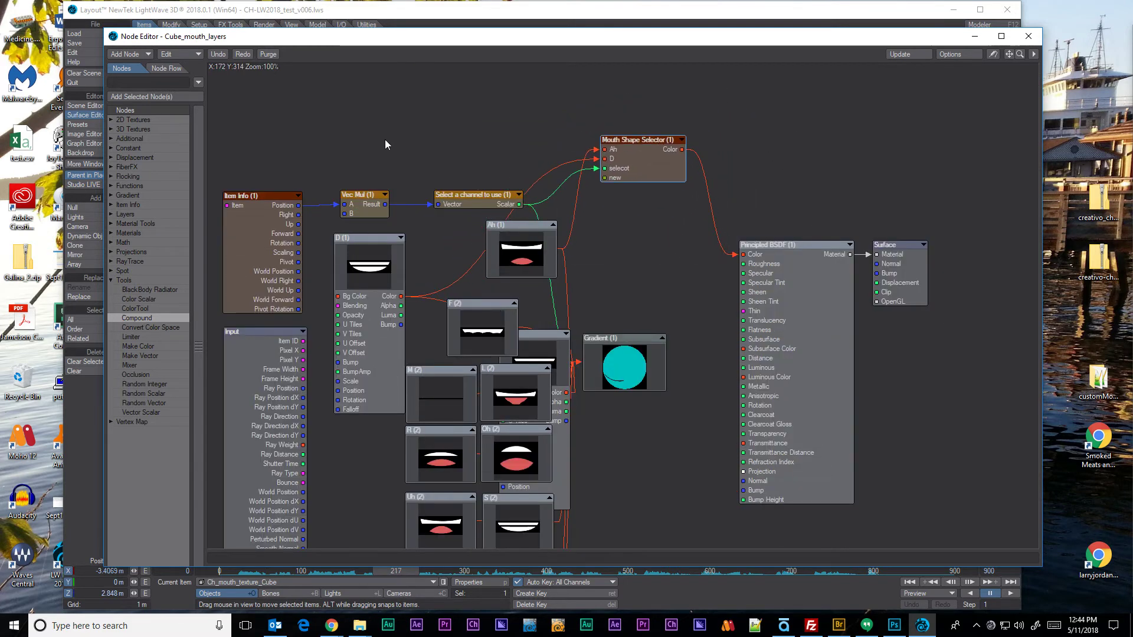
{"action": "left_click_drag", "start_coordinate": [352, 108], "coordinate": [635, 523]}
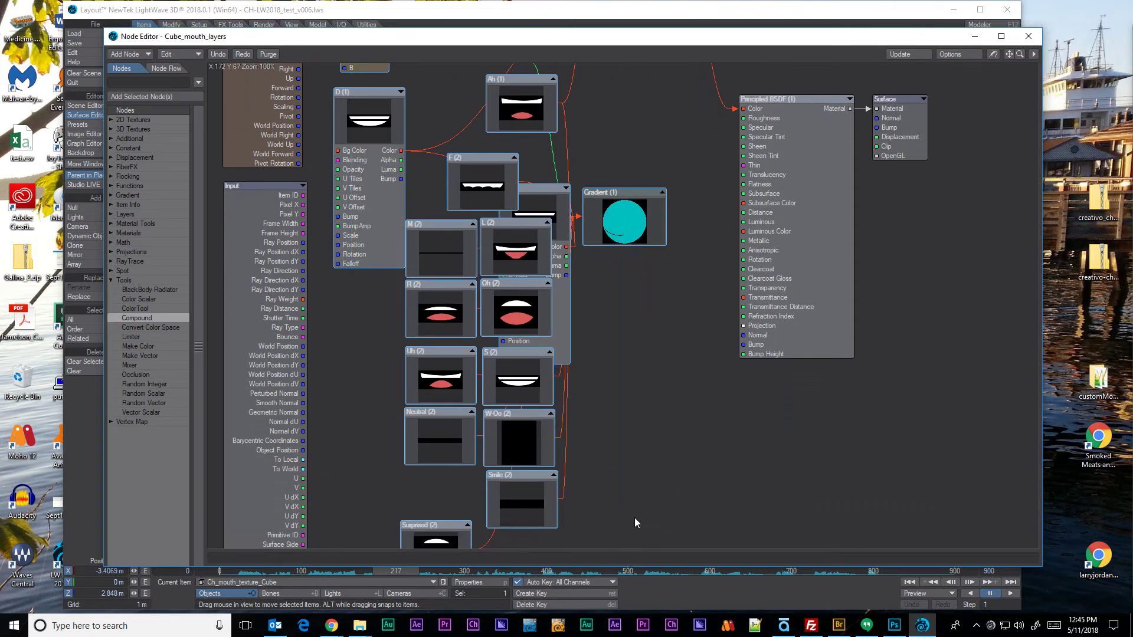
{"action": "scroll", "coordinate": [663, 148], "scroll_direction": "down", "scroll_amount": 3}
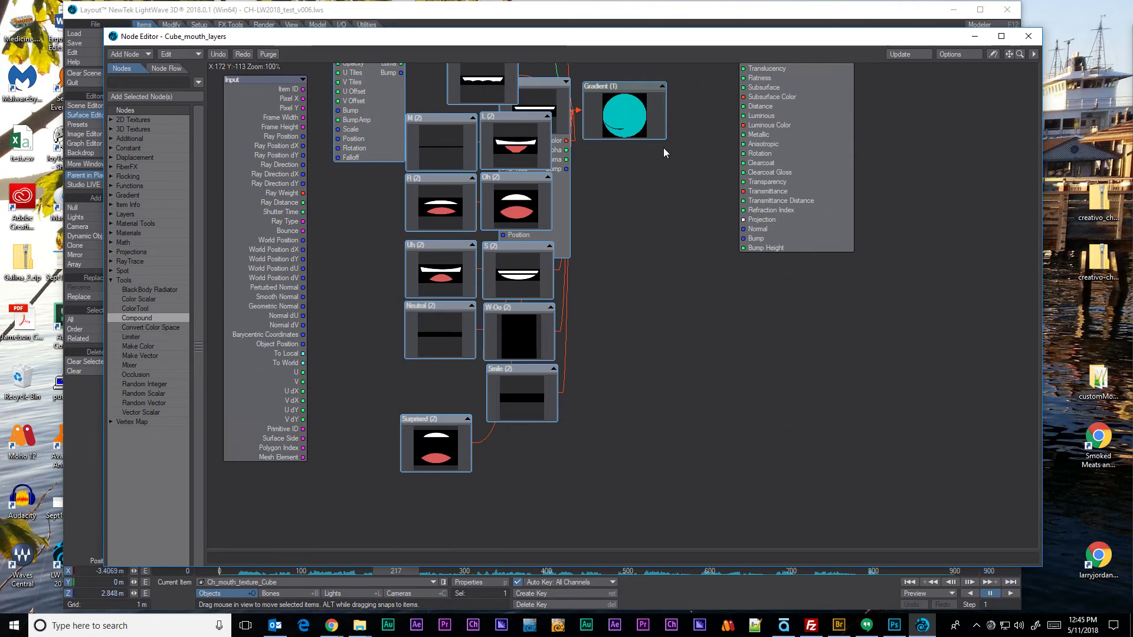
{"action": "scroll", "coordinate": [661, 150], "scroll_direction": "up", "scroll_amount": 5}
{"action": "scroll", "coordinate": [662, 155], "scroll_direction": "up", "scroll_amount": 4}
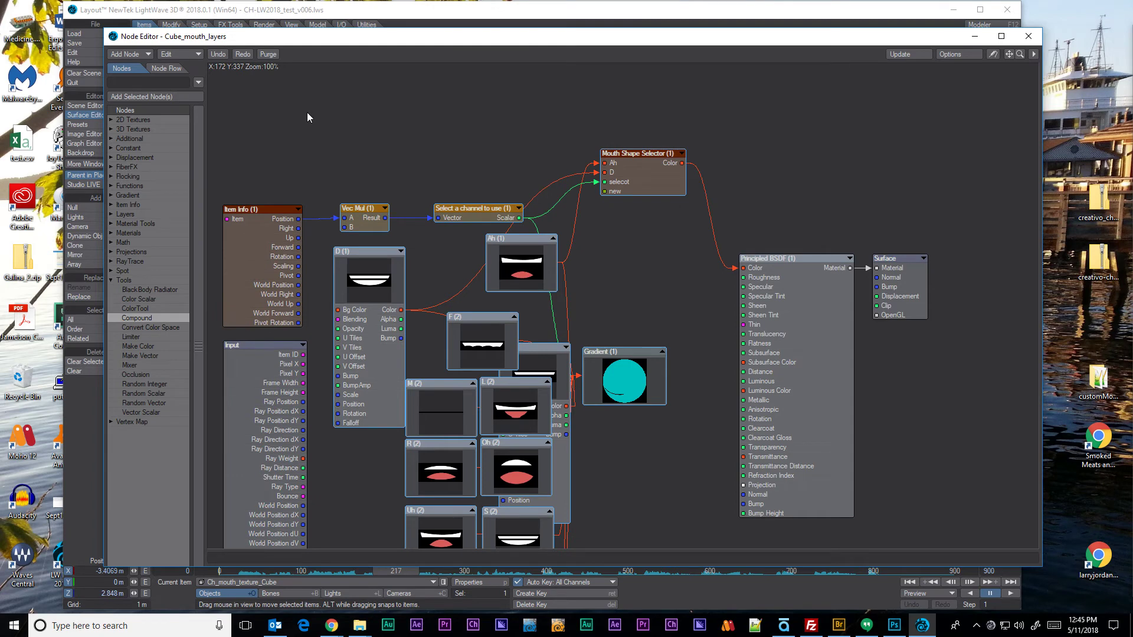
- Export the Vec Mul, Select a channel to use and Mouth Shape Selector nodes together as TestNodes.nodes
{"action": "left_click_drag", "start_coordinate": [341, 101], "coordinate": [691, 210]}
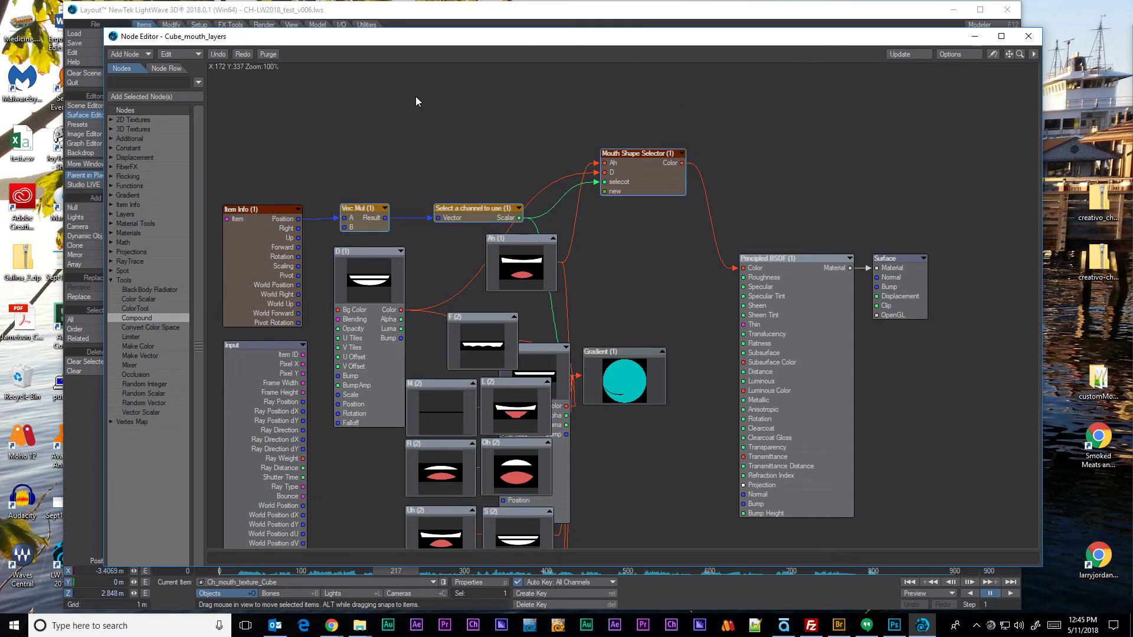
{"action": "right_click", "coordinate": [650, 166]}
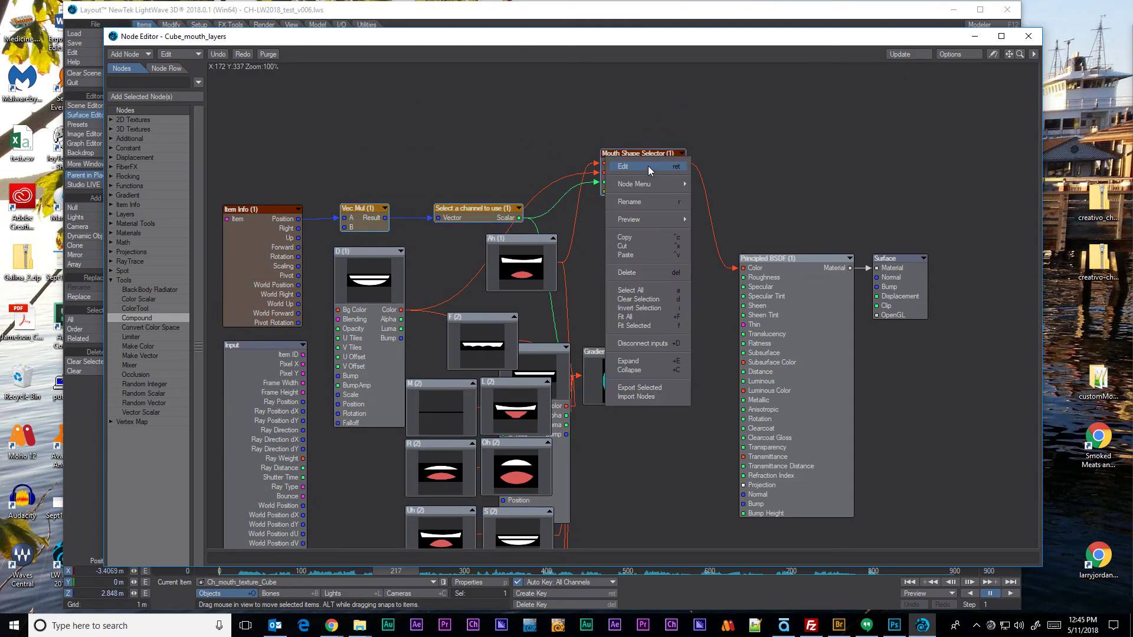
{"action": "left_click", "coordinate": [649, 388]}
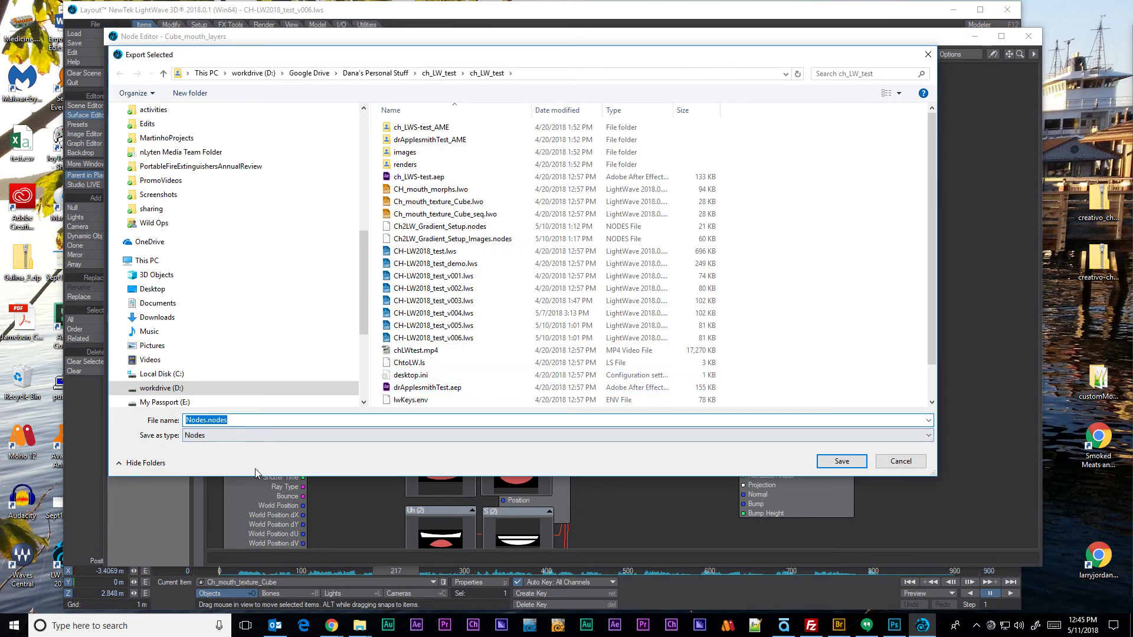
{"action": "left_click", "coordinate": [190, 420]}
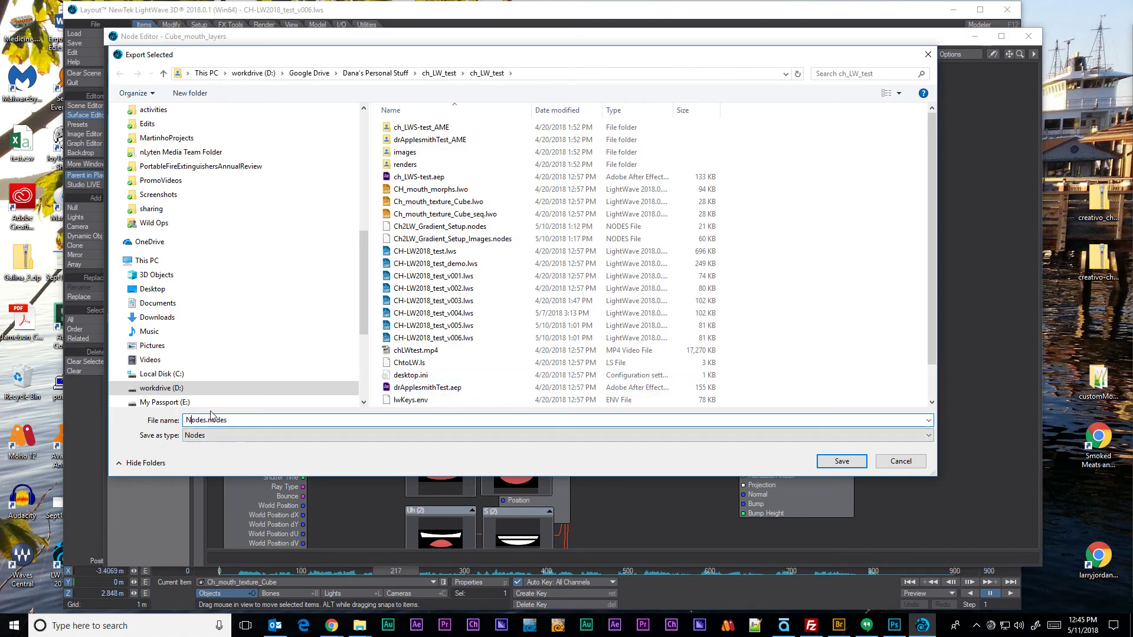
{"action": "type", "text": "Test"}
{"action": "key", "text": "Return"}
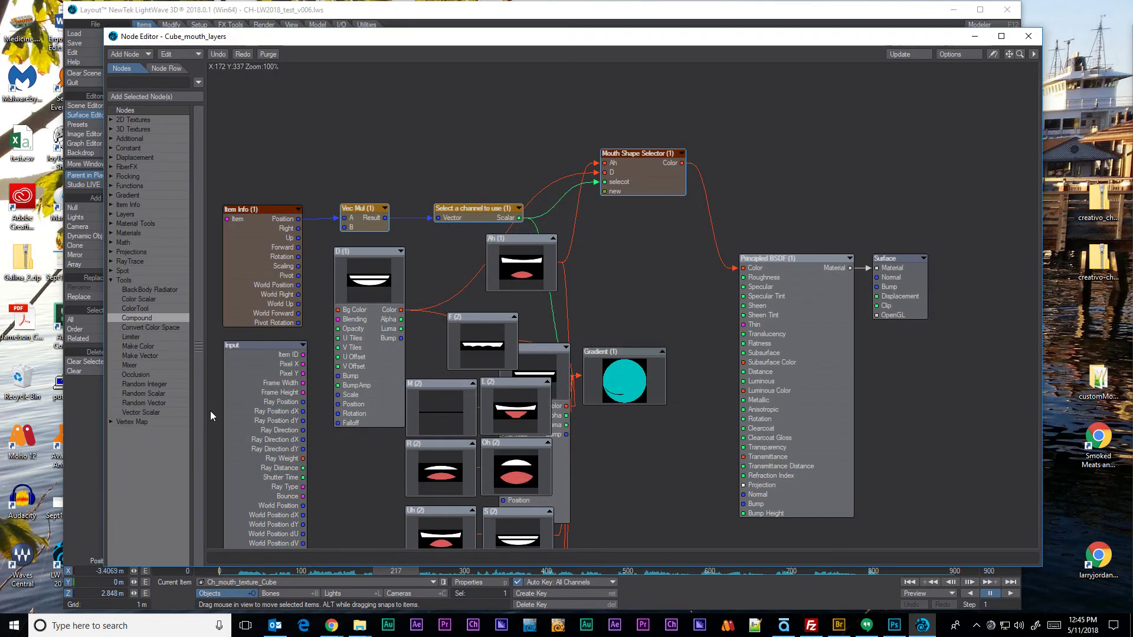
- Deselect the exported nodes and move the Mouth Shape Selector node down over the Gradient node
{"action": "left_click_drag", "start_coordinate": [721, 117], "coordinate": [767, 215]}
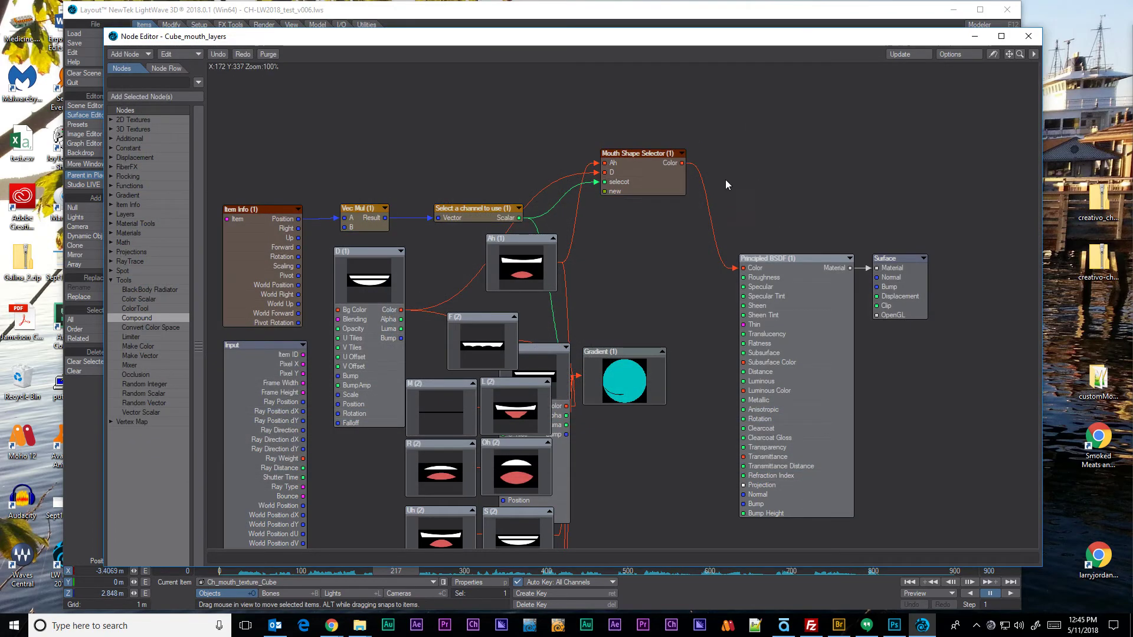
{"action": "left_click_drag", "start_coordinate": [656, 179], "coordinate": [657, 388]}
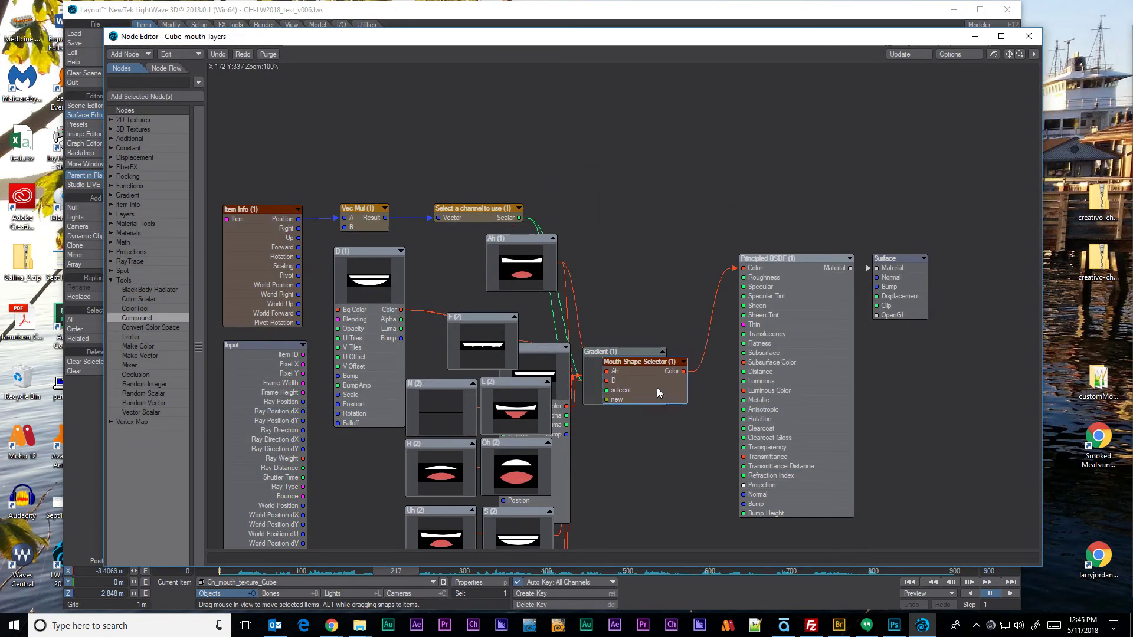
{"action": "right_click", "coordinate": [267, 114]}
{"action": "left_click", "coordinate": [386, 144]}
{"action": "right_click", "coordinate": [386, 144]}
{"action": "left_click", "coordinate": [386, 122]}
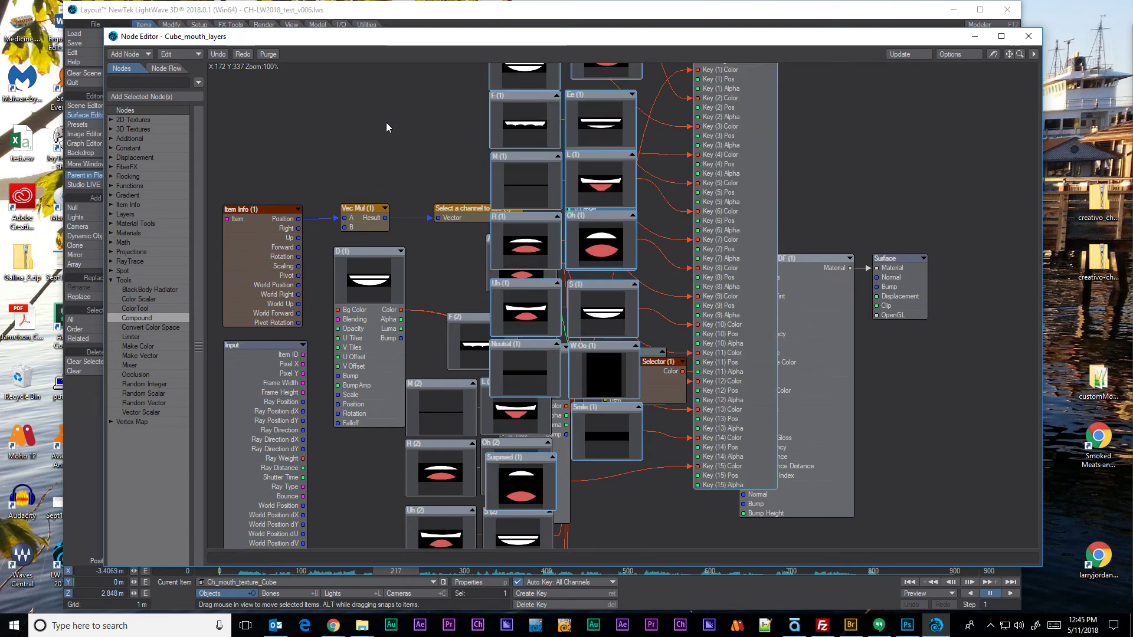
{"action": "key", "text": "ctrl+z"}
- Import TestNodes.nodes into the network and move the imported node group above the existing nodes
{"action": "right_click", "coordinate": [597, 131]}
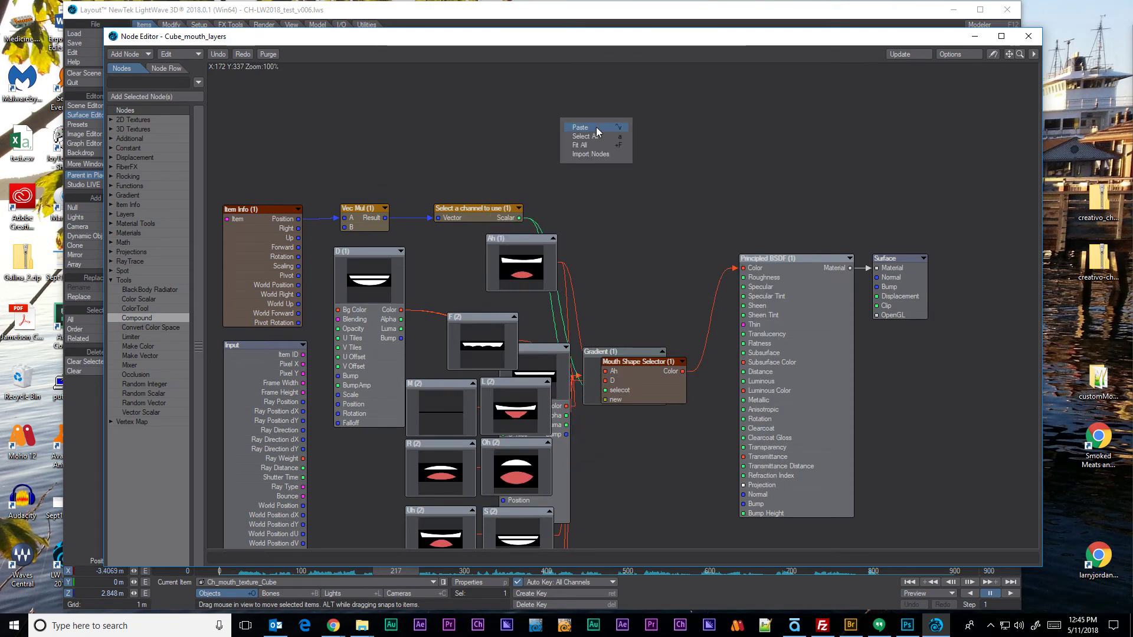
{"action": "left_click", "coordinate": [578, 156]}
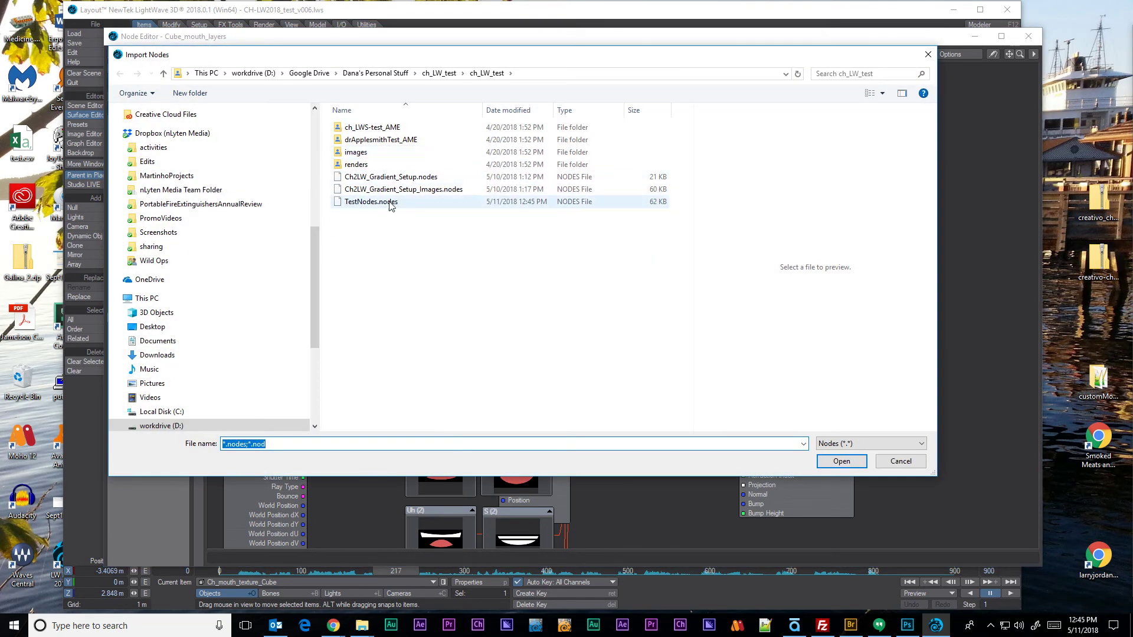
{"action": "left_click", "coordinate": [390, 202]}
{"action": "left_click", "coordinate": [832, 464]}
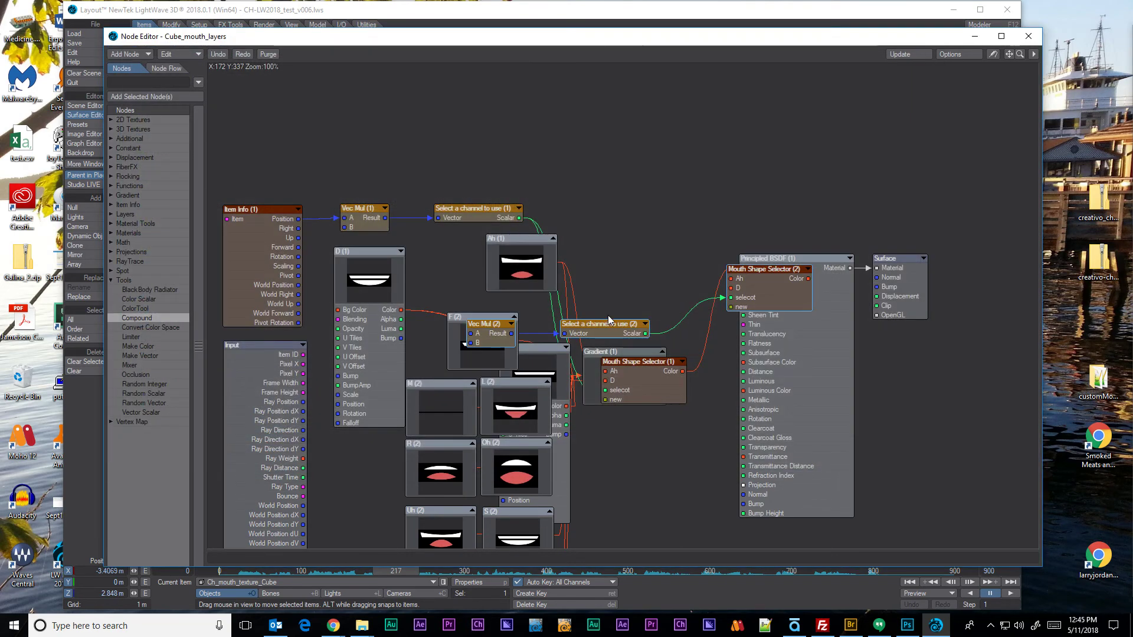
{"action": "left_click_drag", "start_coordinate": [759, 285], "coordinate": [663, 97]}
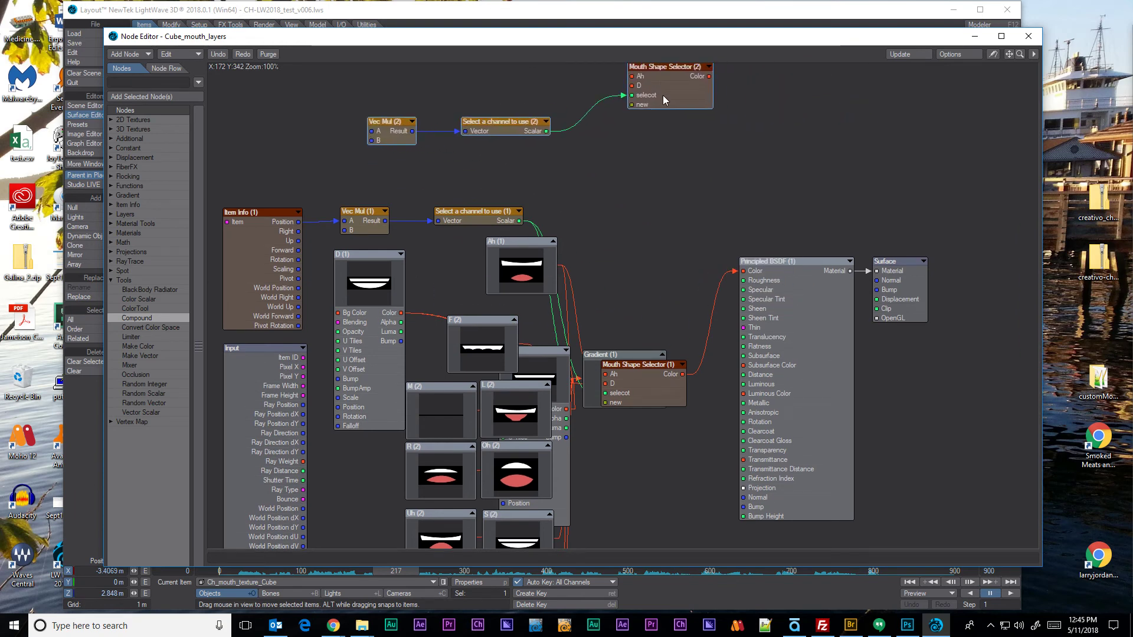
- Import the Ch2LW_Gradient_Setup_Images.nodes file into the surface network
{"action": "right_click", "coordinate": [650, 173]}
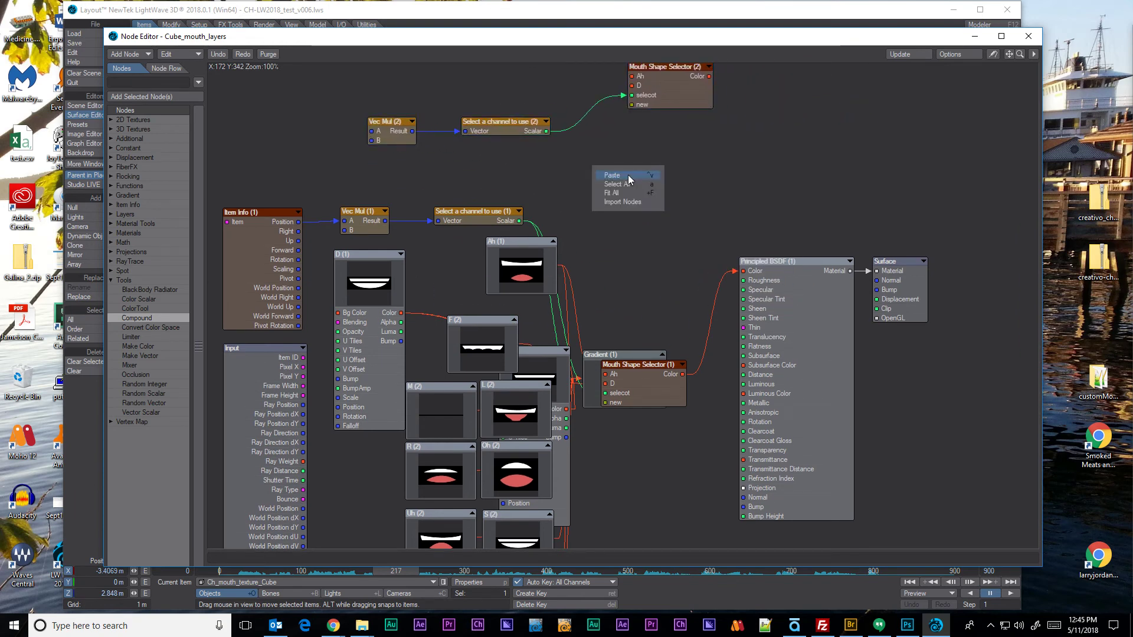
{"action": "left_click", "coordinate": [489, 165]}
{"action": "left_click", "coordinate": [597, 197]}
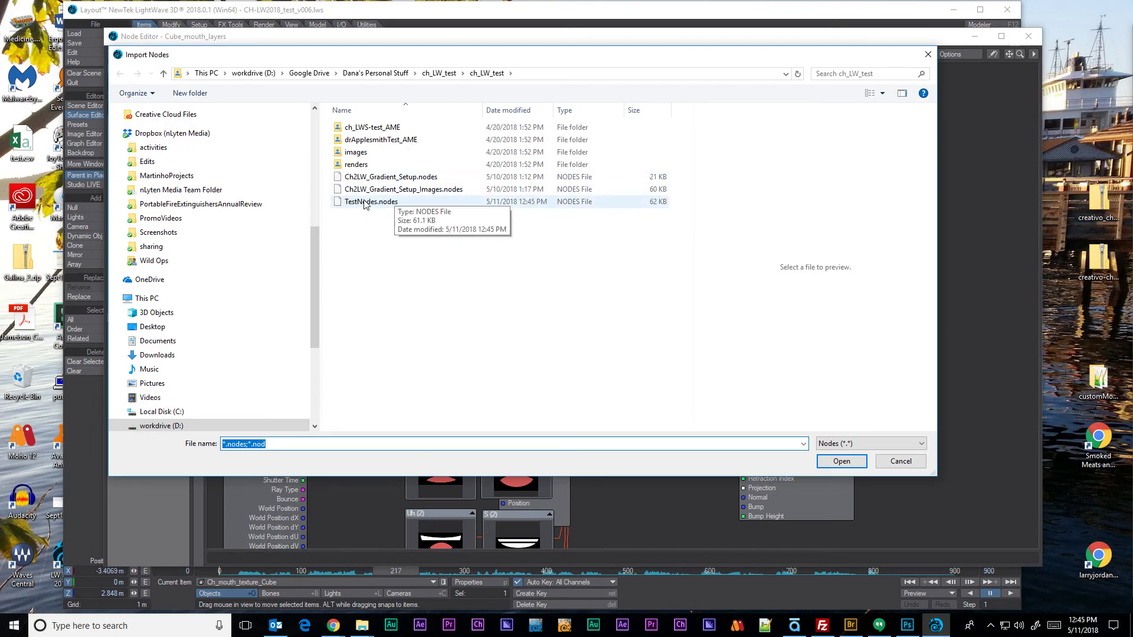
{"action": "left_click", "coordinate": [415, 193]}
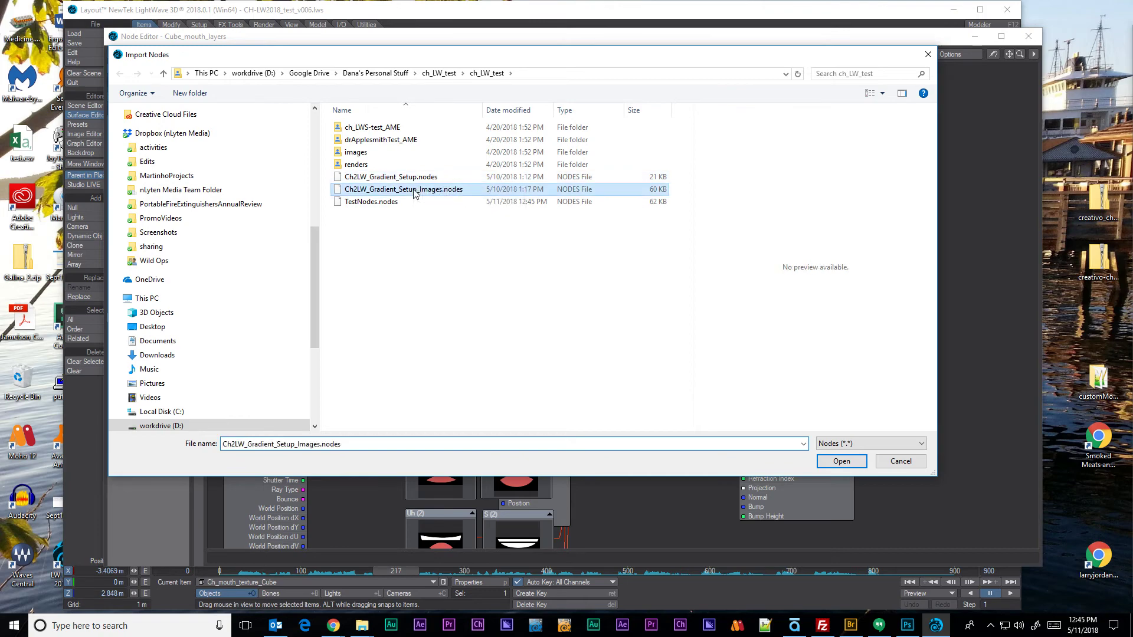
{"action": "left_click", "coordinate": [837, 460]}
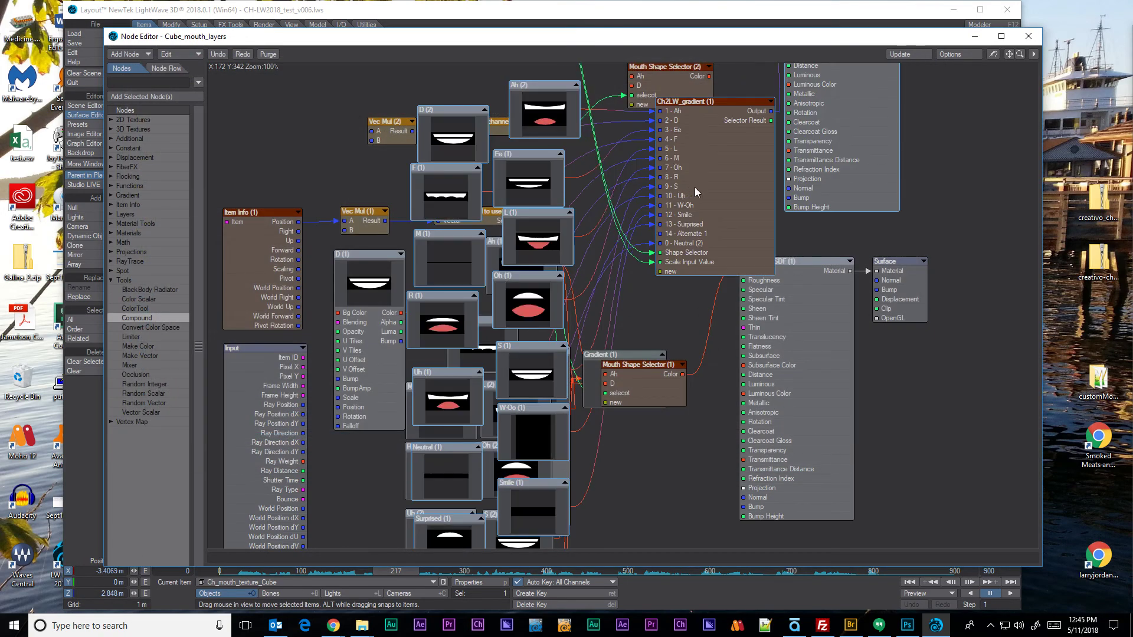
- Move the imported Ch2LW gradient setup into the empty area beyond the Surface node, then deselect it
{"action": "left_click_drag", "start_coordinate": [699, 193], "coordinate": [964, 333]}
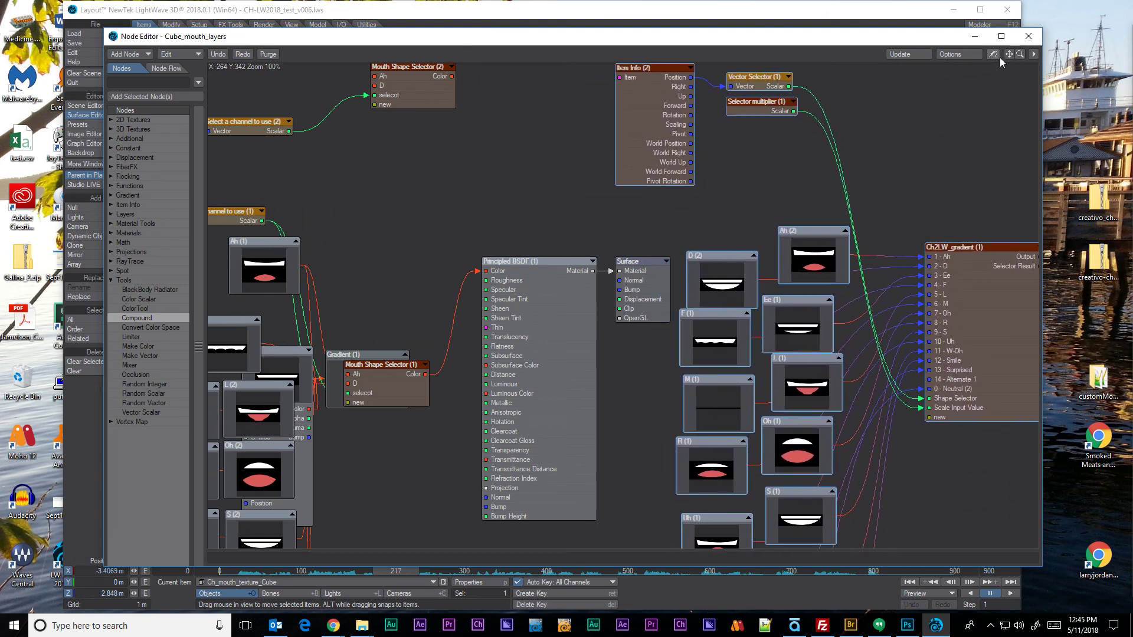
{"action": "left_click_drag", "start_coordinate": [1009, 53], "coordinate": [810, 121]}
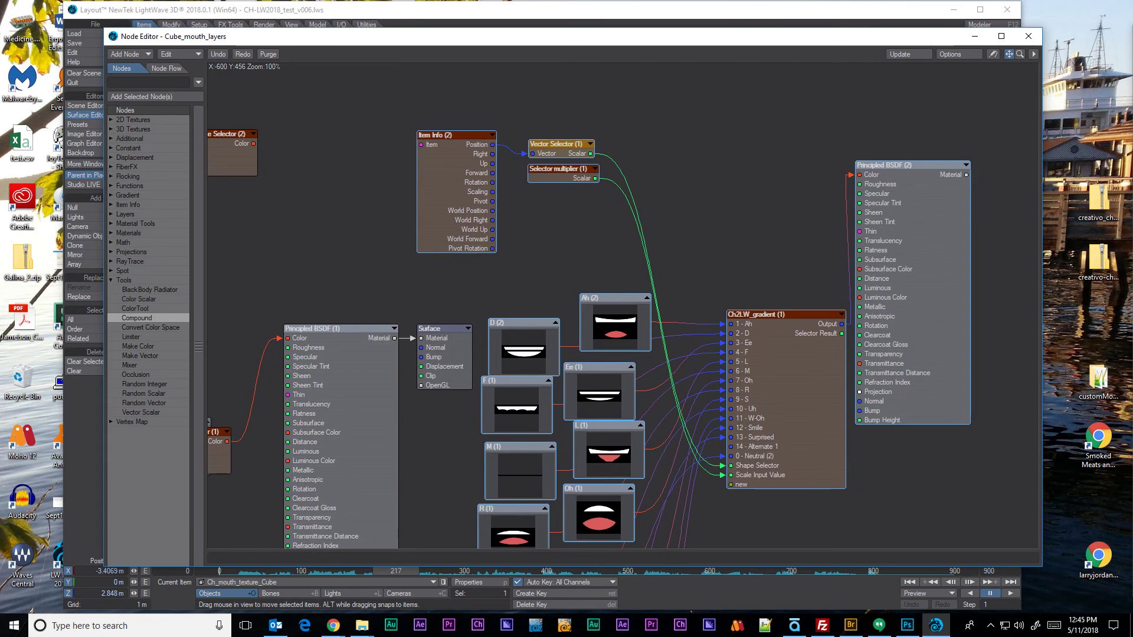
{"action": "left_click_drag", "start_coordinate": [426, 197], "coordinate": [483, 175]}
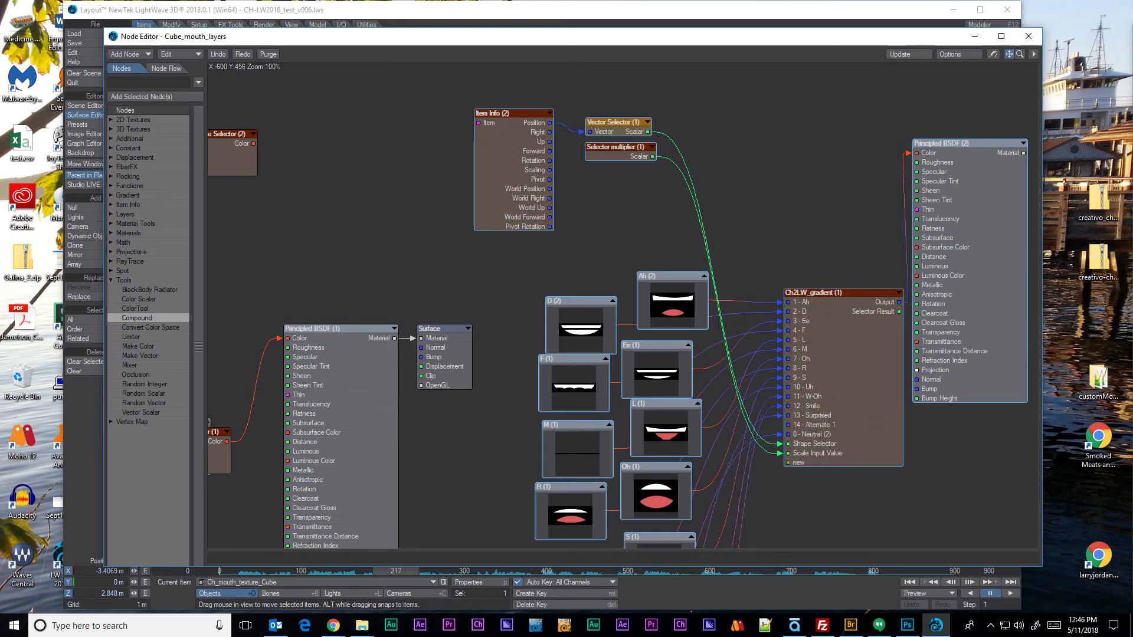
{"action": "mouse_move", "coordinate": [1010, 55]}
{"action": "left_mouse_down"}
{"action": "mouse_move", "coordinate": [952, 1]}
{"action": "mouse_move", "coordinate": [1006, 67]}
{"action": "mouse_move", "coordinate": [1004, 42]}
{"action": "left_mouse_up"}
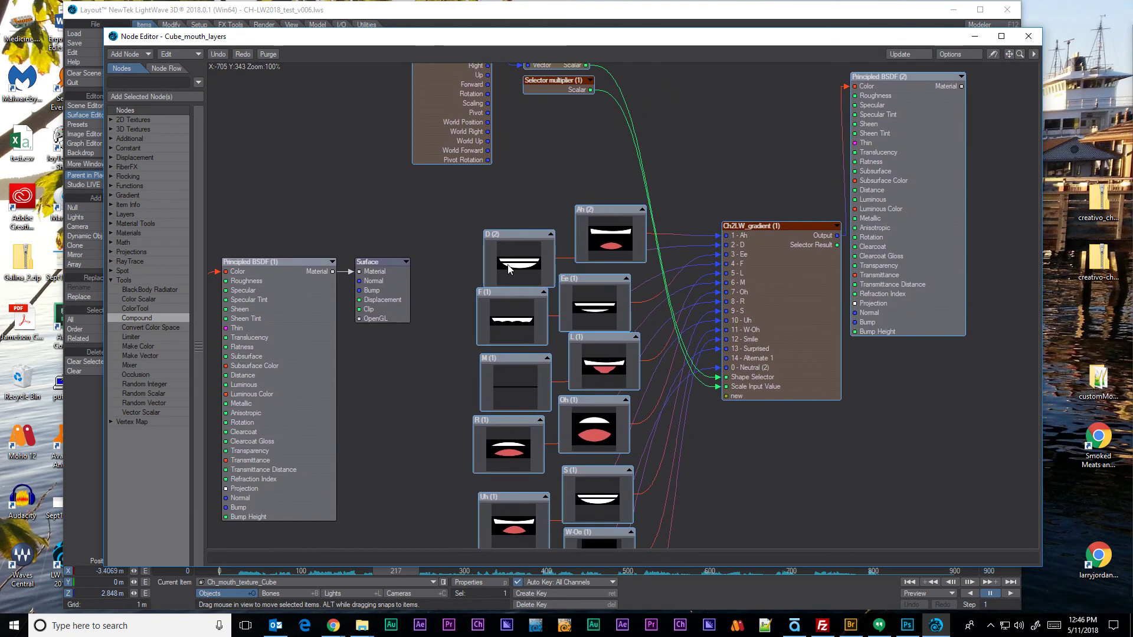
{"action": "left_click_drag", "start_coordinate": [507, 270], "coordinate": [499, 255]}
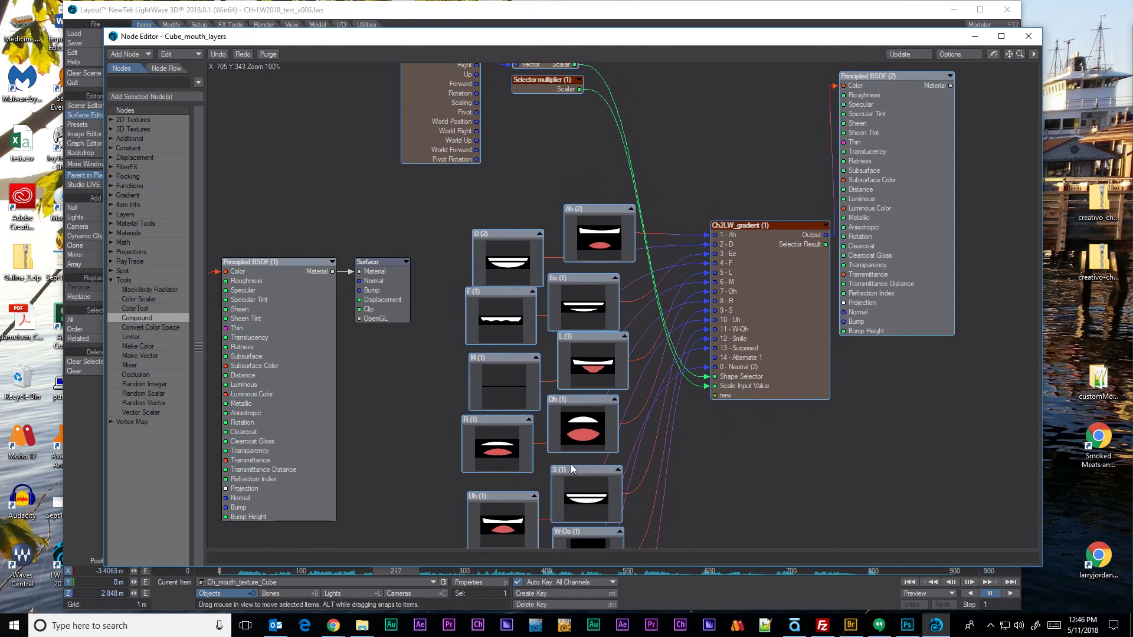
{"action": "left_click", "coordinate": [774, 450]}
- Inside the Ch2LW_gradient compound, move Input away from Multiply, reposition and expand the Output node, and return to the main network
{"action": "double_click", "coordinate": [766, 274]}
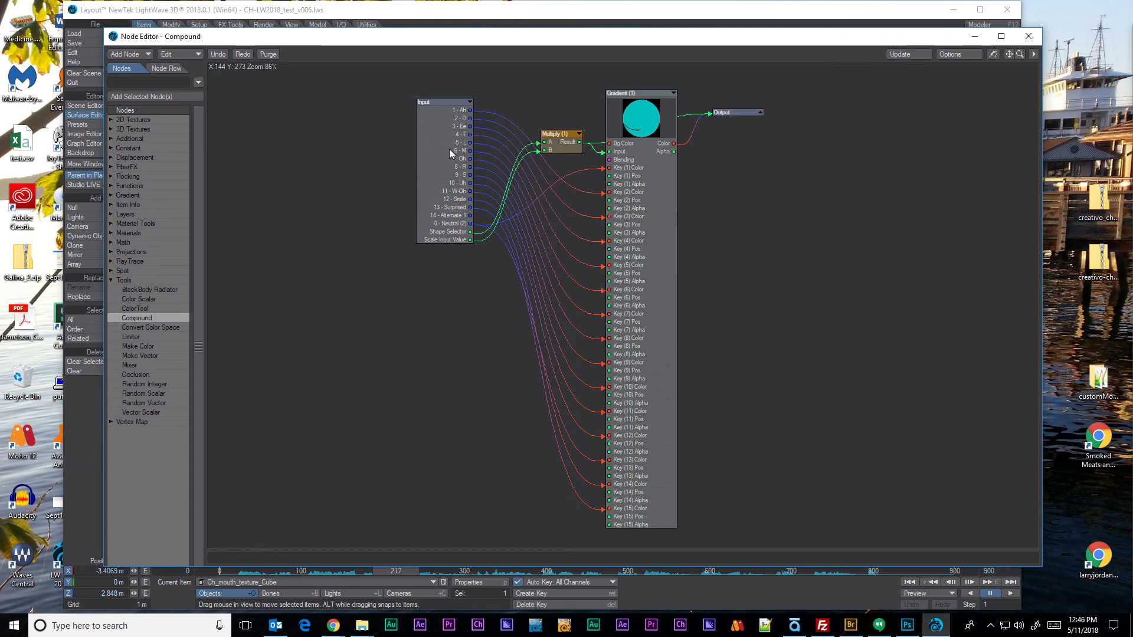
{"action": "left_click_drag", "start_coordinate": [449, 152], "coordinate": [386, 176]}
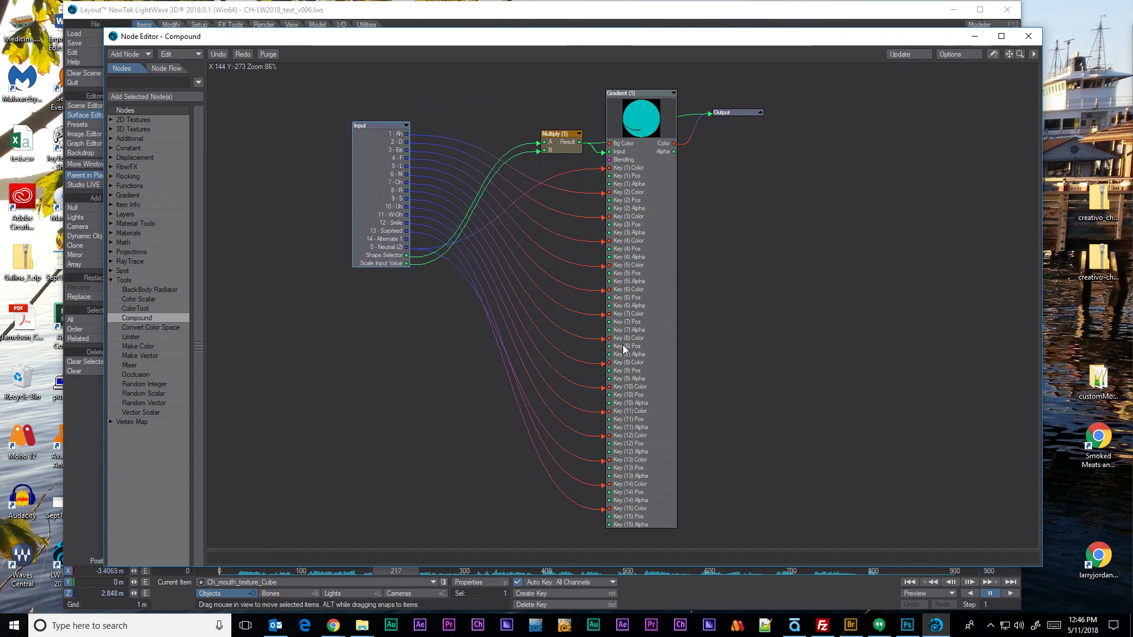
{"action": "left_click_drag", "start_coordinate": [745, 112], "coordinate": [774, 136]}
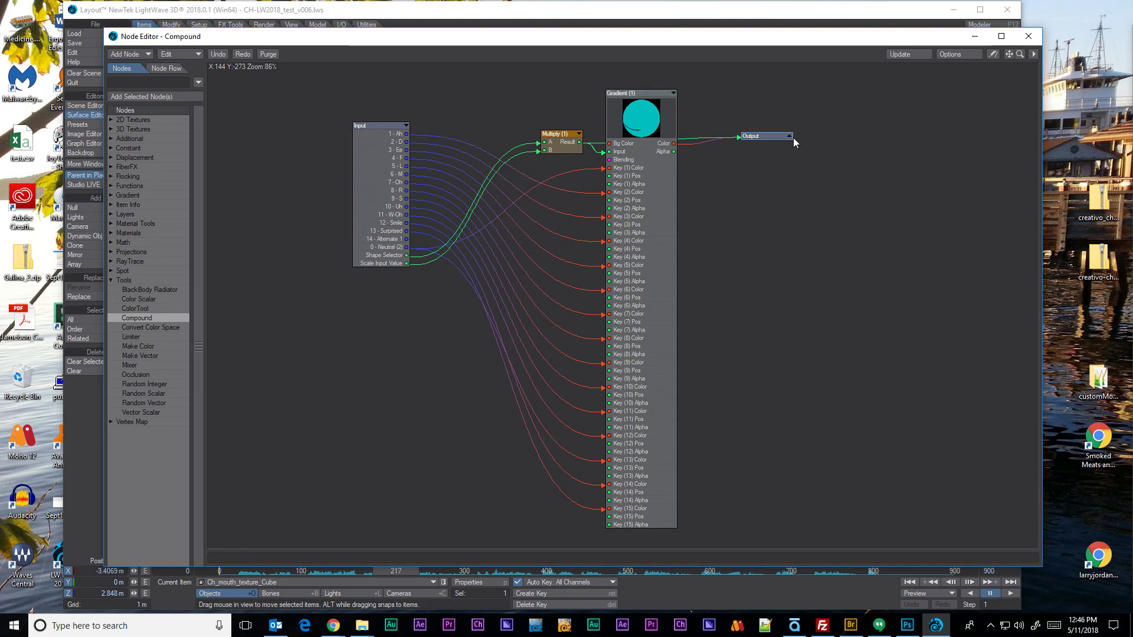
{"action": "left_click", "coordinate": [789, 137]}
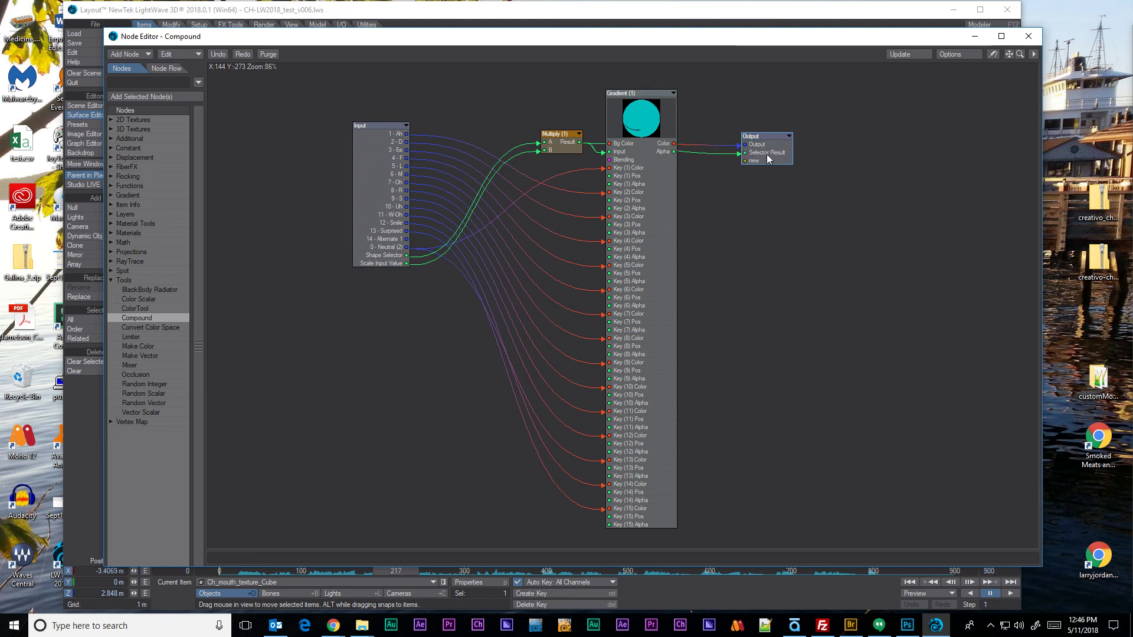
{"action": "key", "text": "u"}
- Lower the Principled BSDF (2) node and shift Ch2LW_gradient slightly away from it to widen their spacing
{"action": "left_click_drag", "start_coordinate": [921, 121], "coordinate": [933, 214]}
{"action": "left_click_drag", "start_coordinate": [826, 229], "coordinate": [811, 227]}
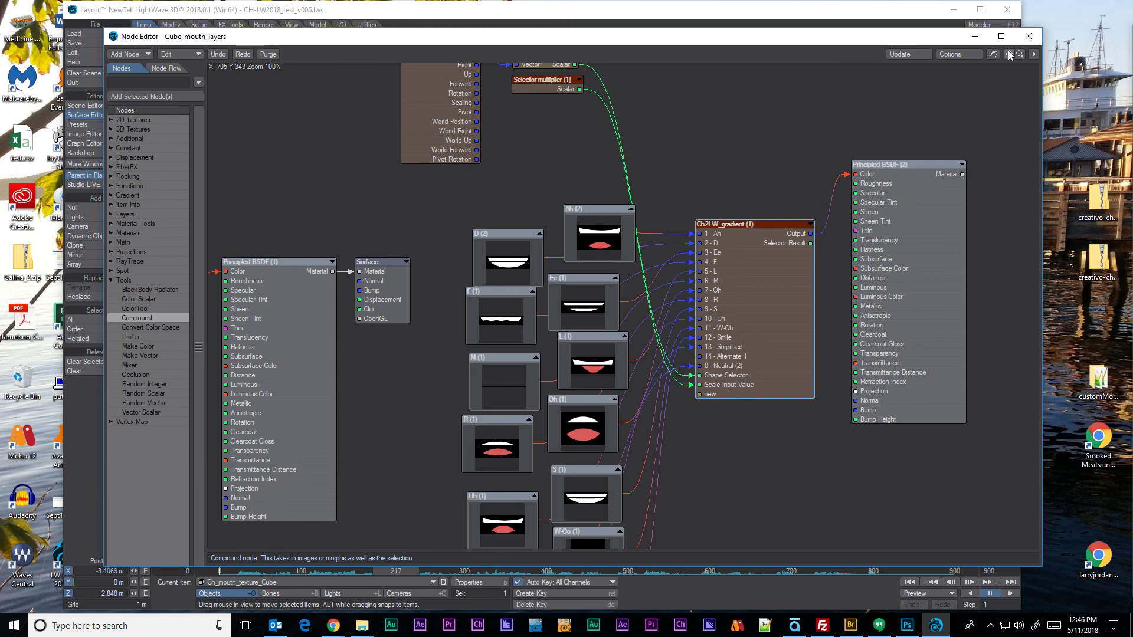
- Move the Item Info (2) node farther from the Vector Selector and highlight its comment text for reading
{"action": "left_click_drag", "start_coordinate": [1008, 52], "coordinate": [1072, 101]}
{"action": "left_click", "coordinate": [486, 157]}
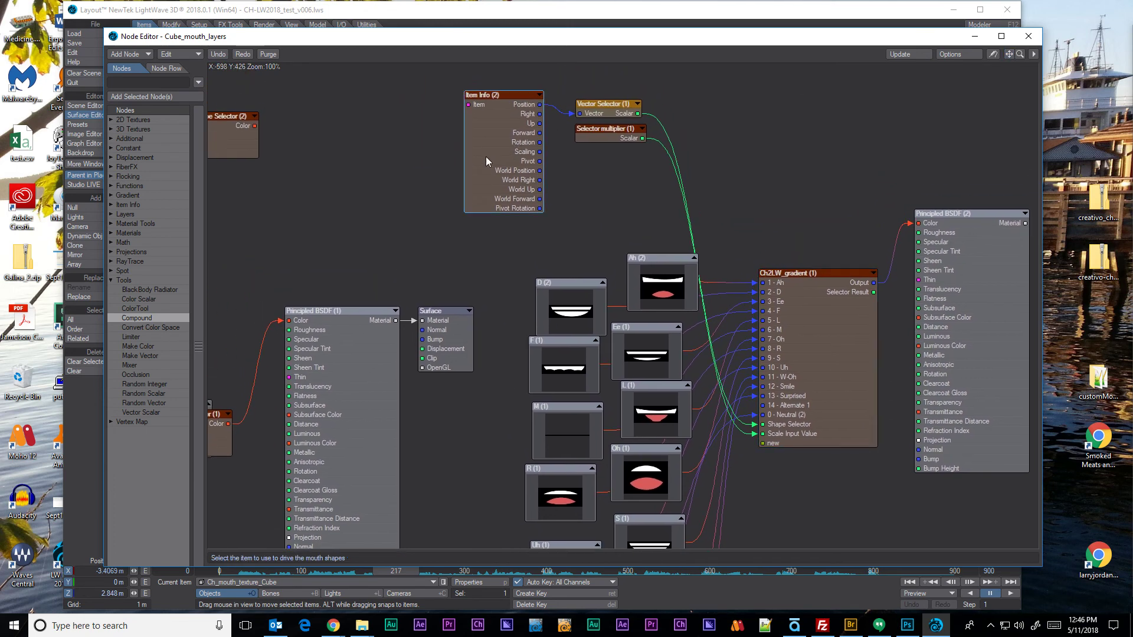
{"action": "left_click_drag", "start_coordinate": [497, 148], "coordinate": [477, 134]}
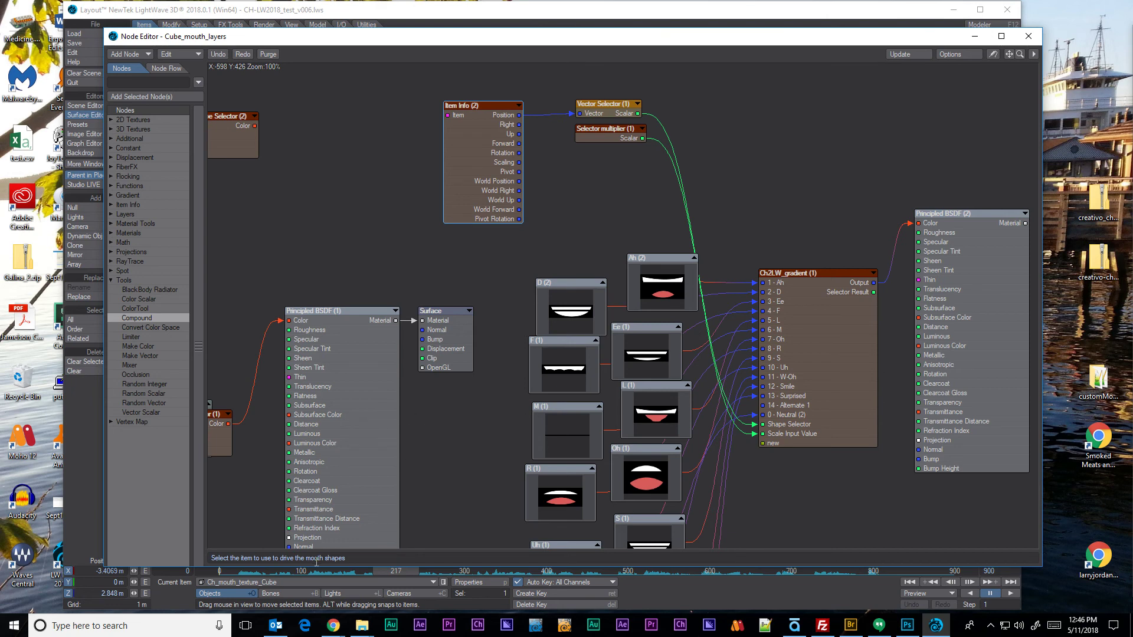
{"action": "left_click_drag", "start_coordinate": [229, 559], "coordinate": [354, 559]}
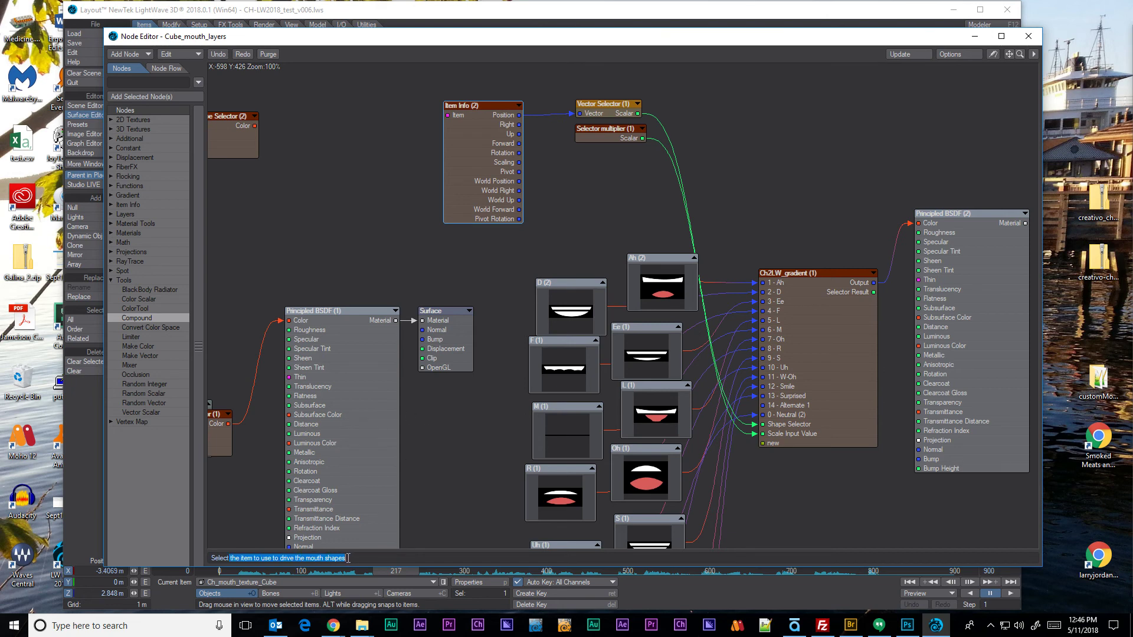
{"action": "left_click", "coordinate": [431, 559]}
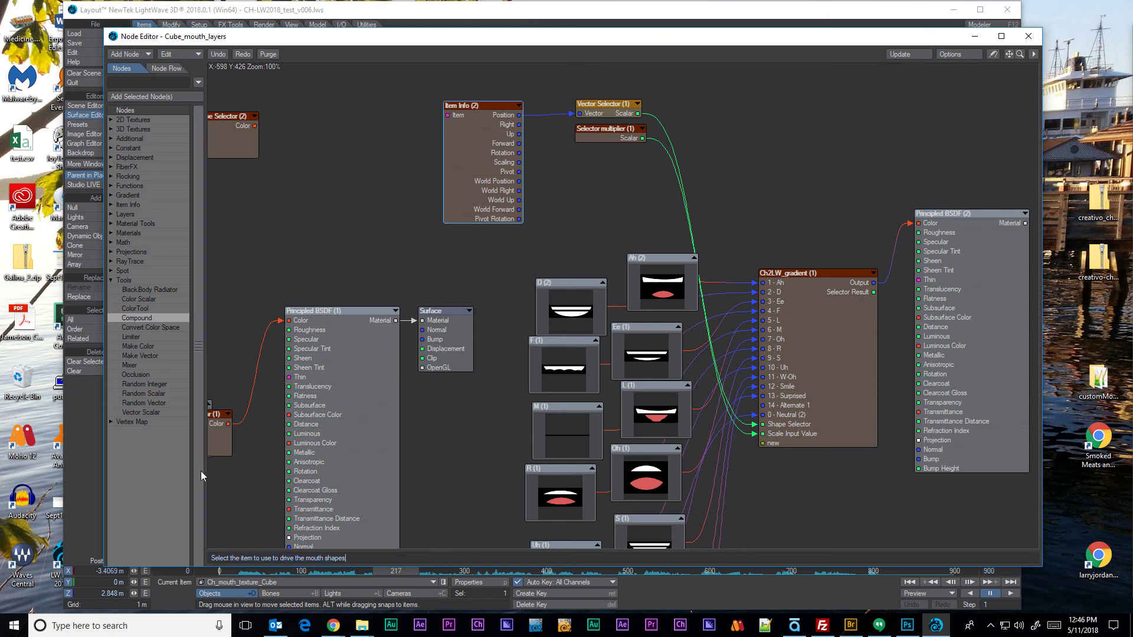
{"action": "left_click", "coordinate": [617, 193]}
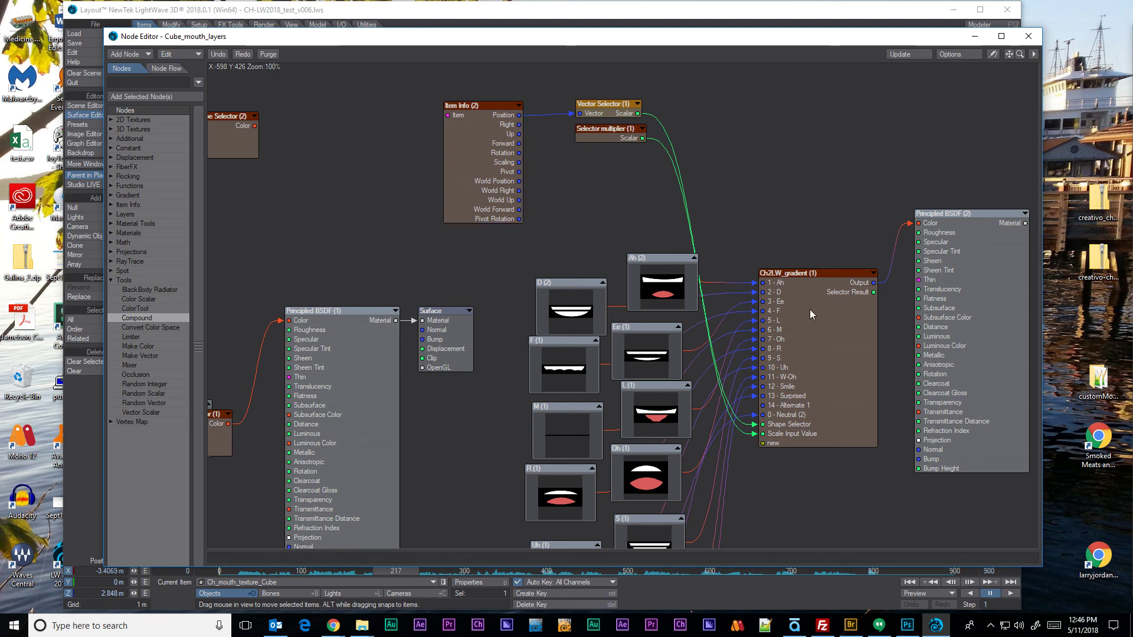
- Move the Ch2LW_gradient node higher, nearer the Selector multiplier's level, and bring up its node commands
{"action": "left_click_drag", "start_coordinate": [810, 309], "coordinate": [812, 216]}
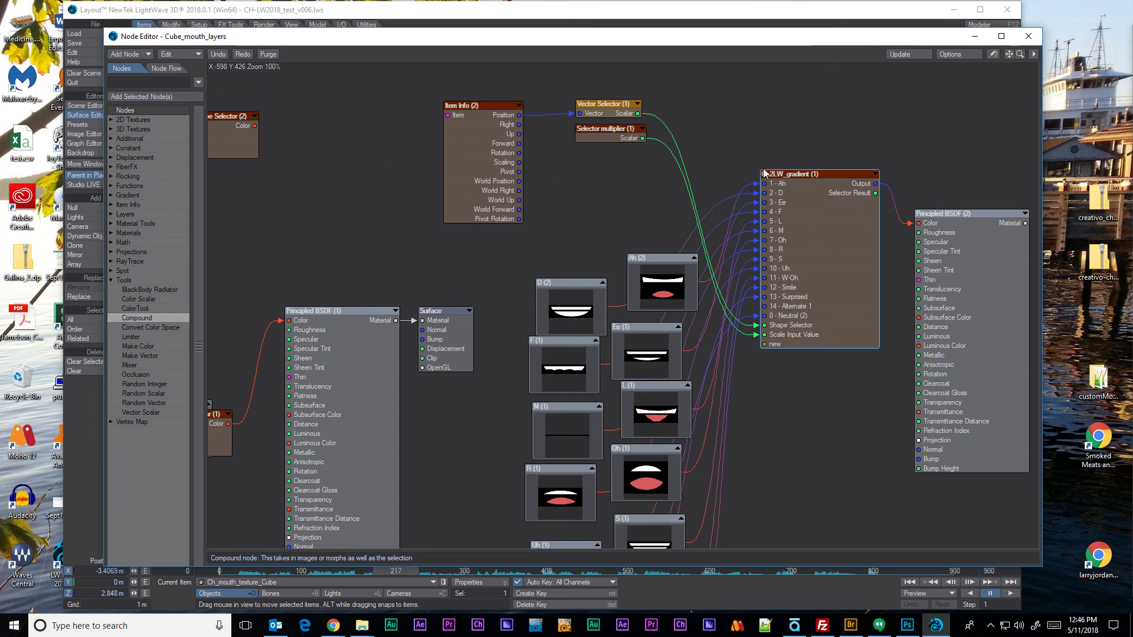
{"action": "right_click", "coordinate": [801, 204]}
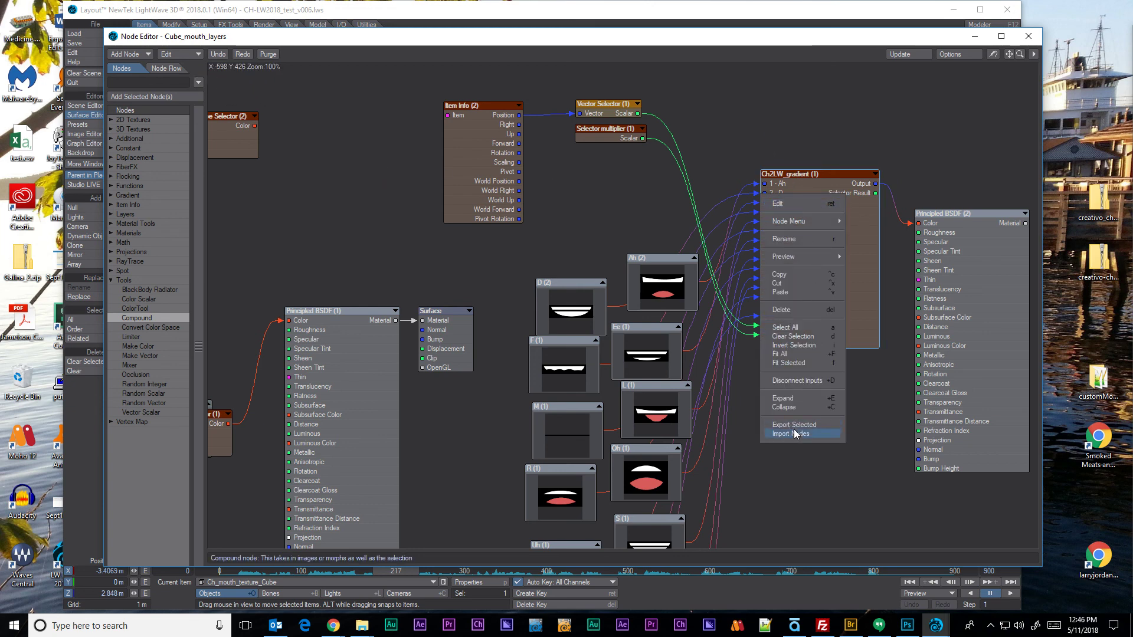